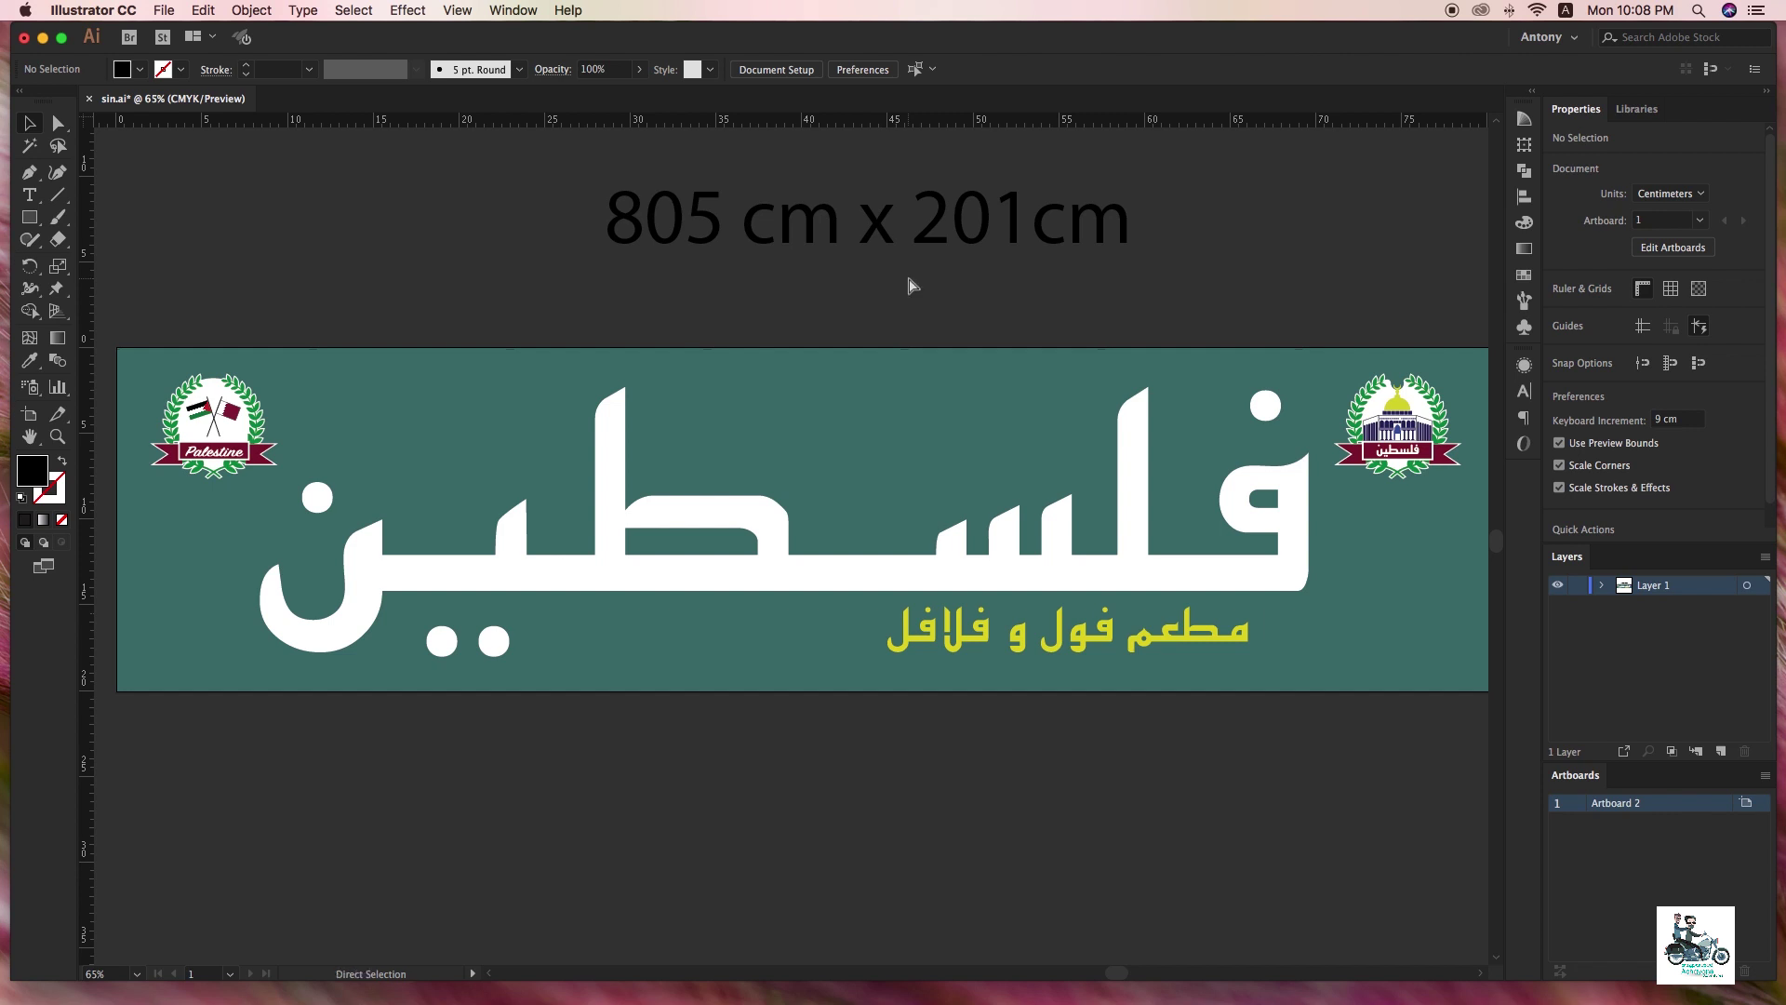
- Start a new document, entering 800 for the width and 200 cm for the height
key(super+n)
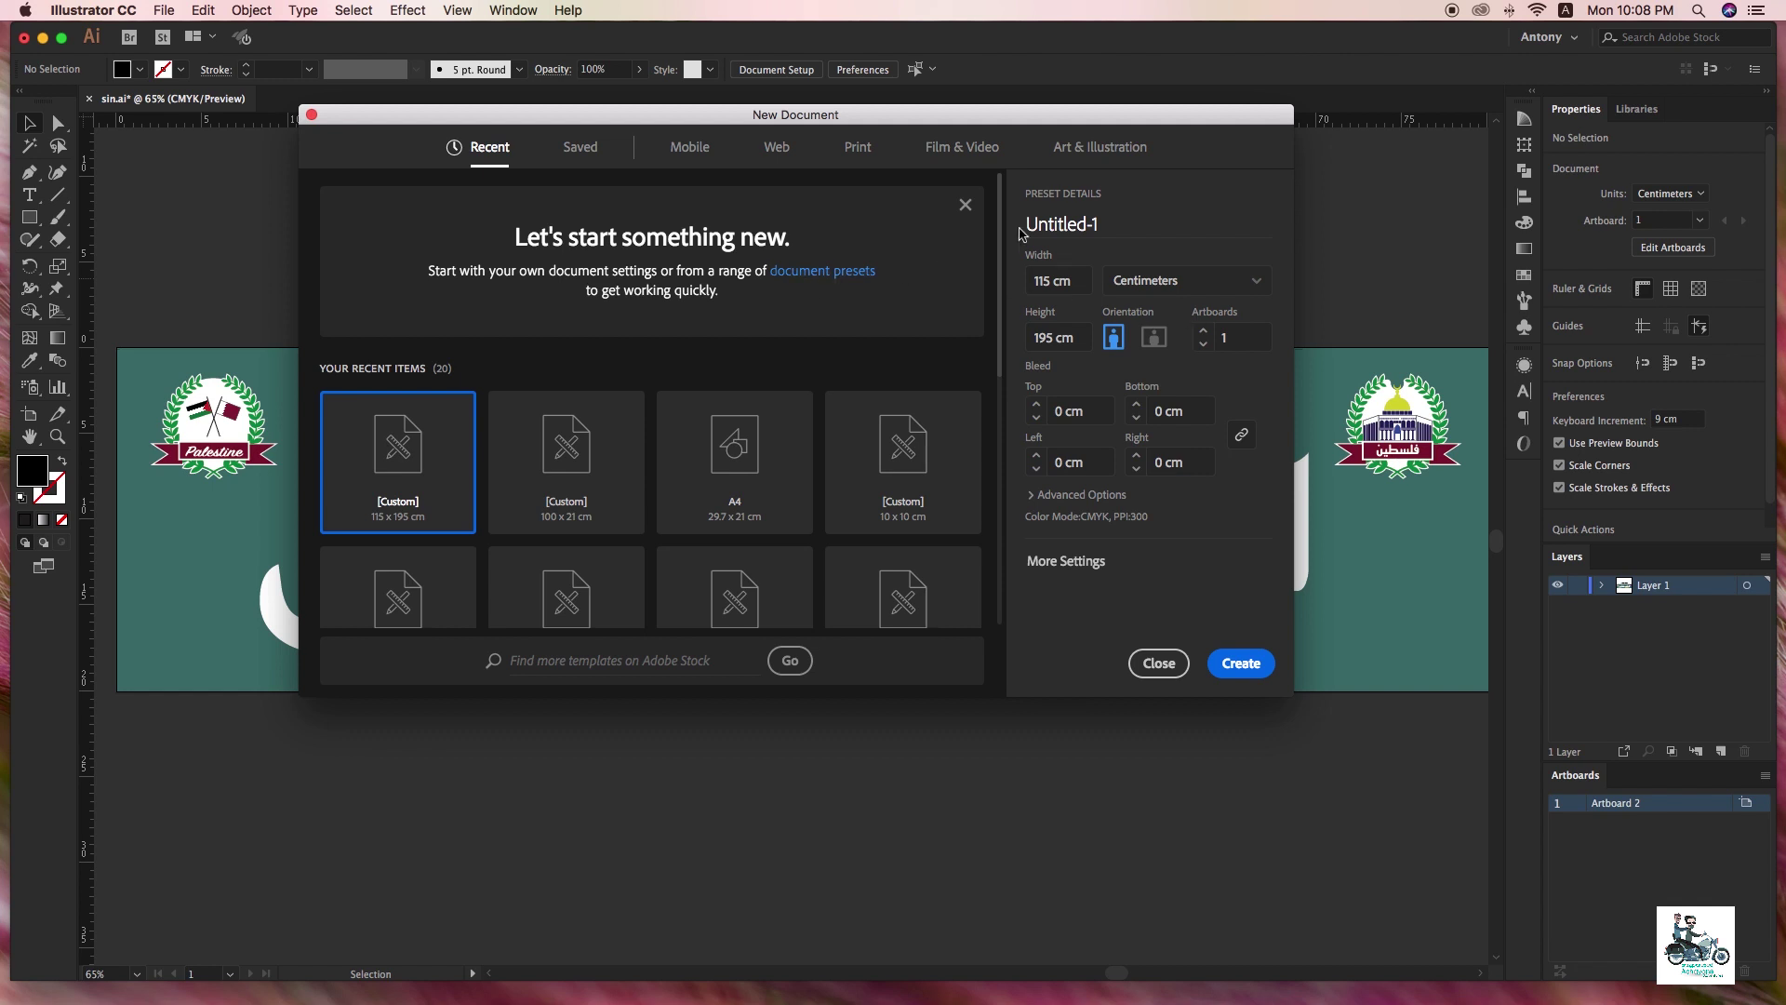
drag(949, 115, 865, 127)
click(993, 299)
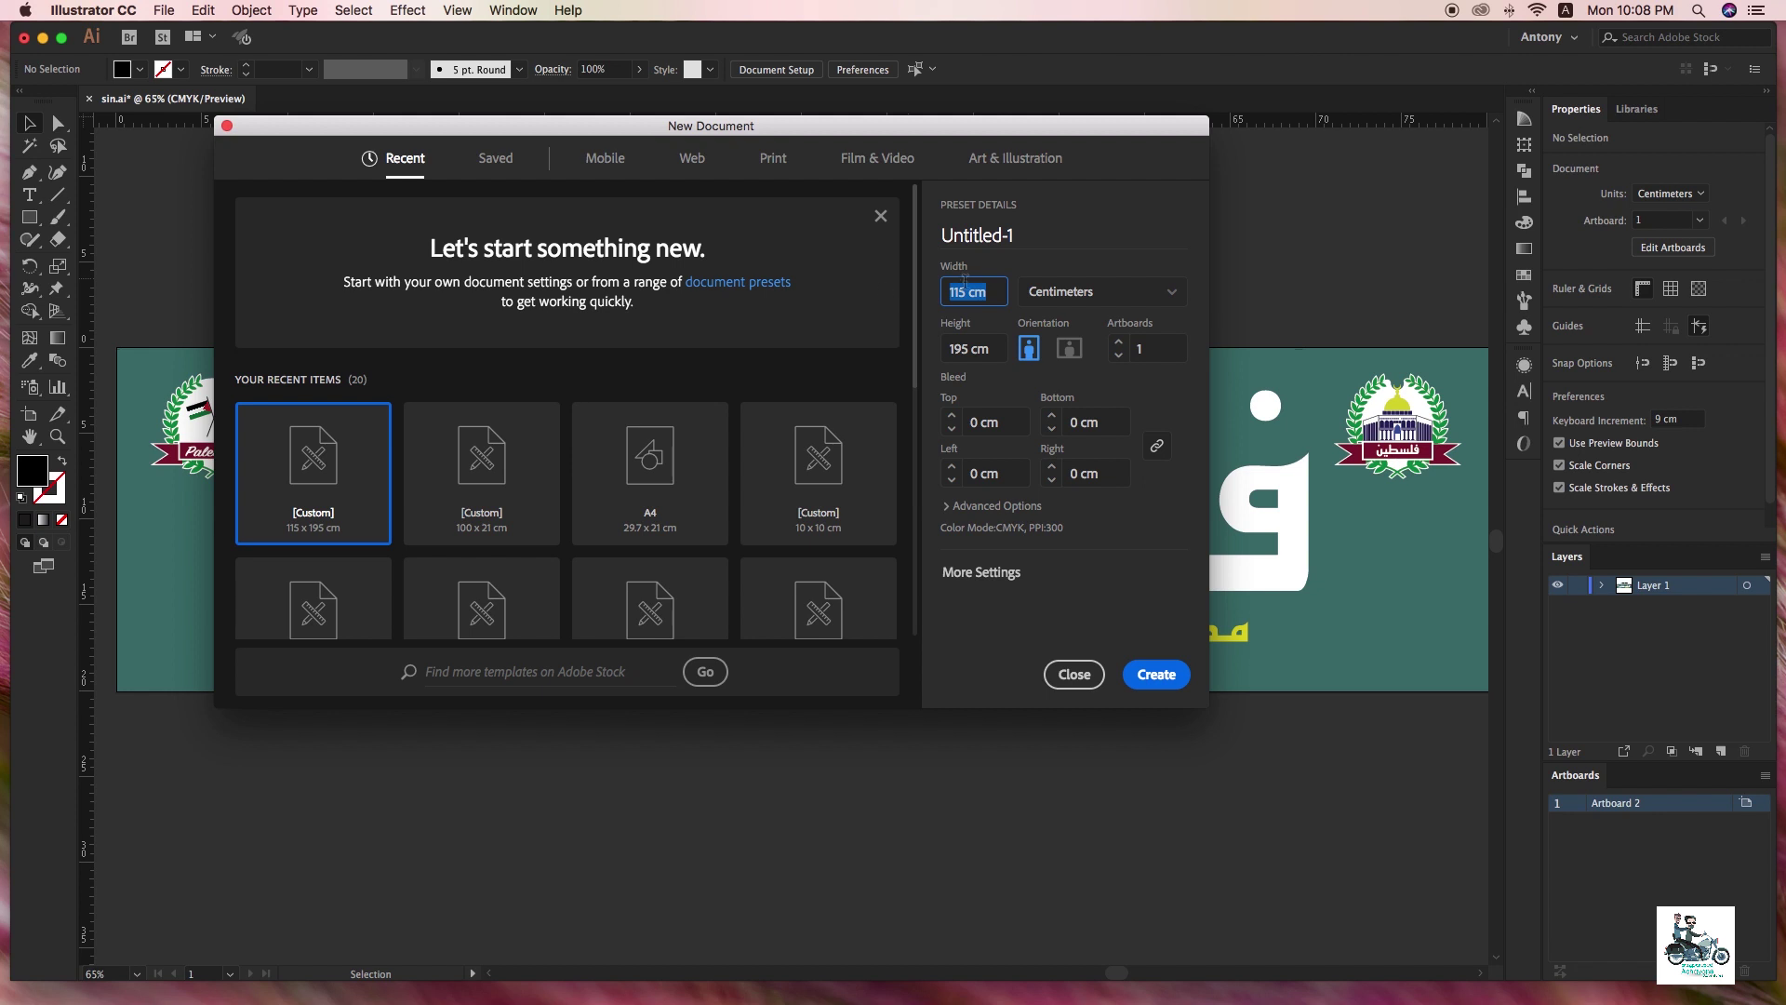
text(800)
key(Tab)
text(22)
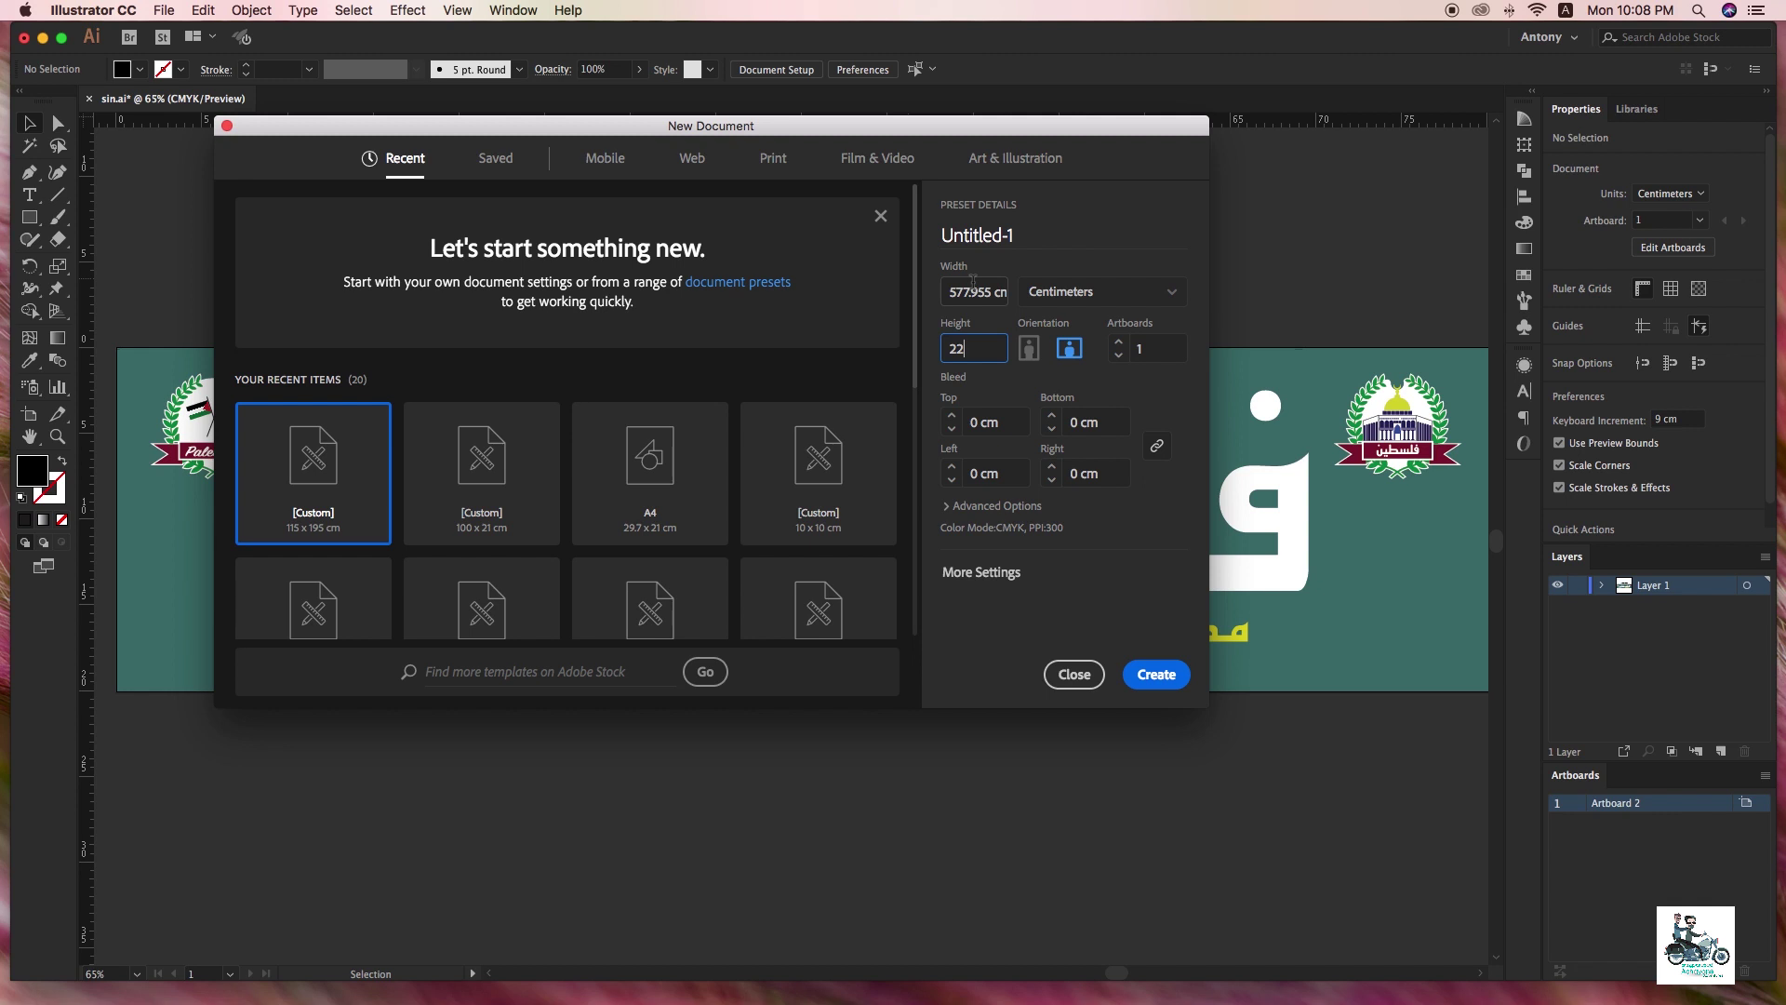
key(BackSpace)
text(00)
double_click(973, 292)
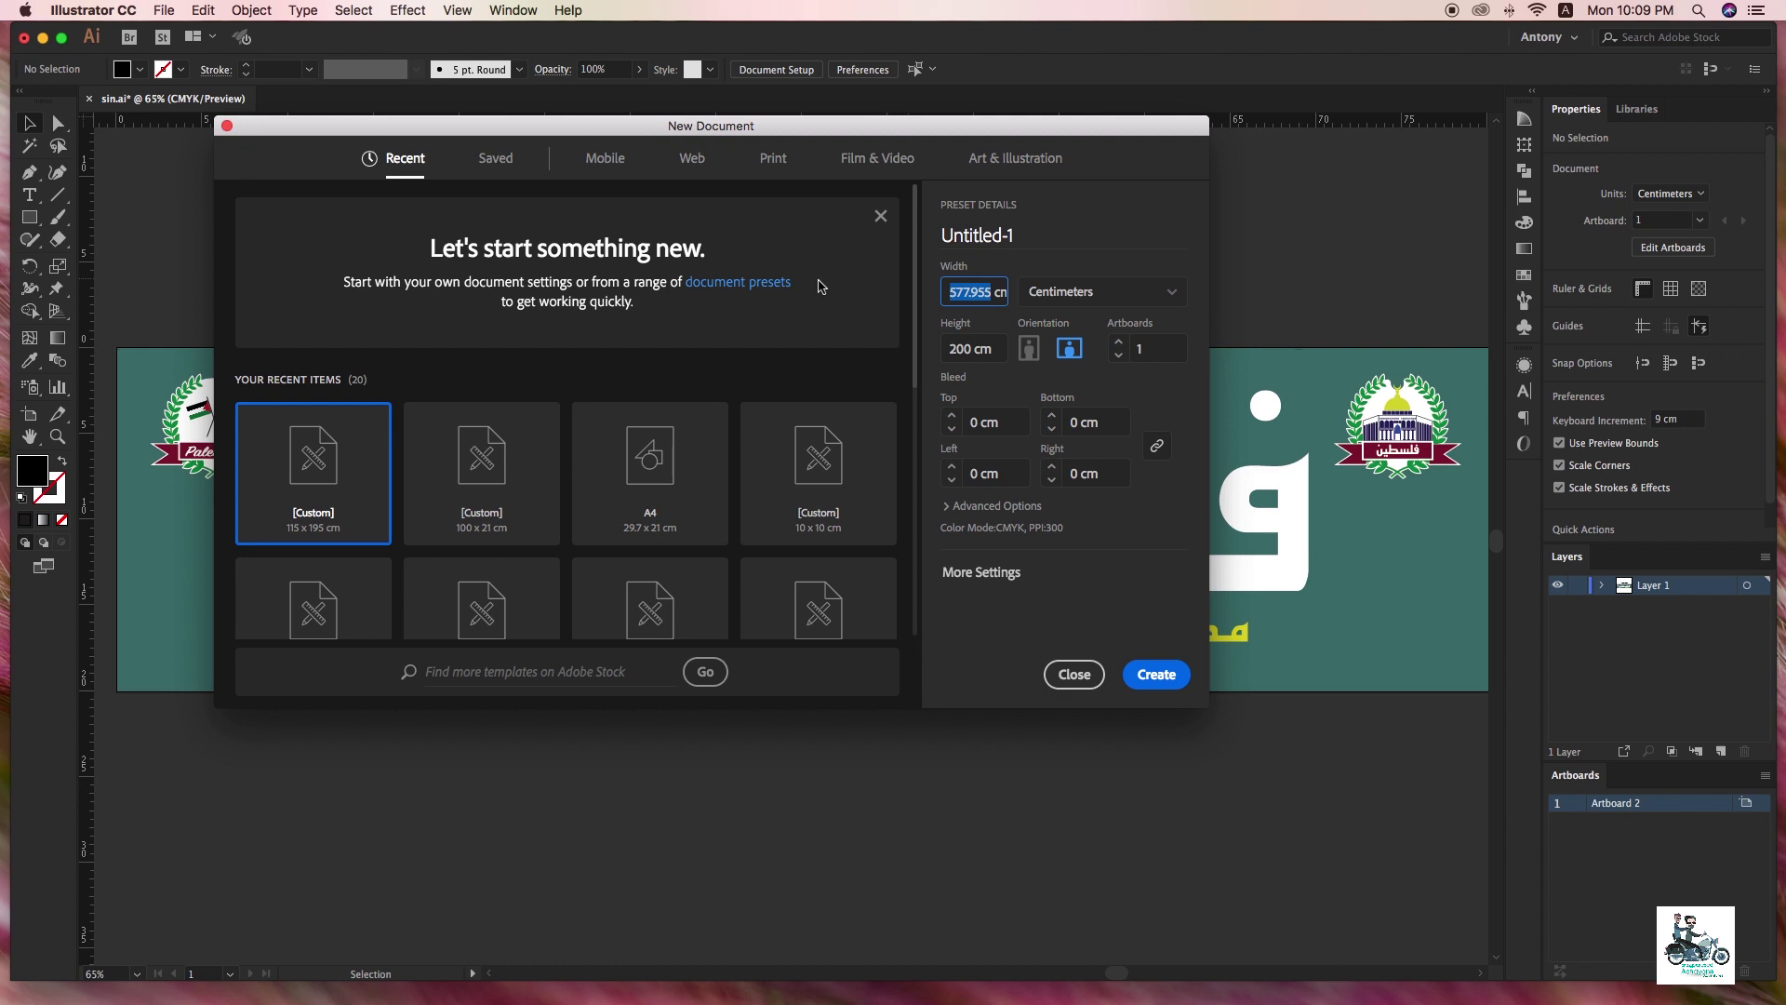
- Change the new document's size to 80 cm wide by 20 cm high
text(80)
key(Tab)
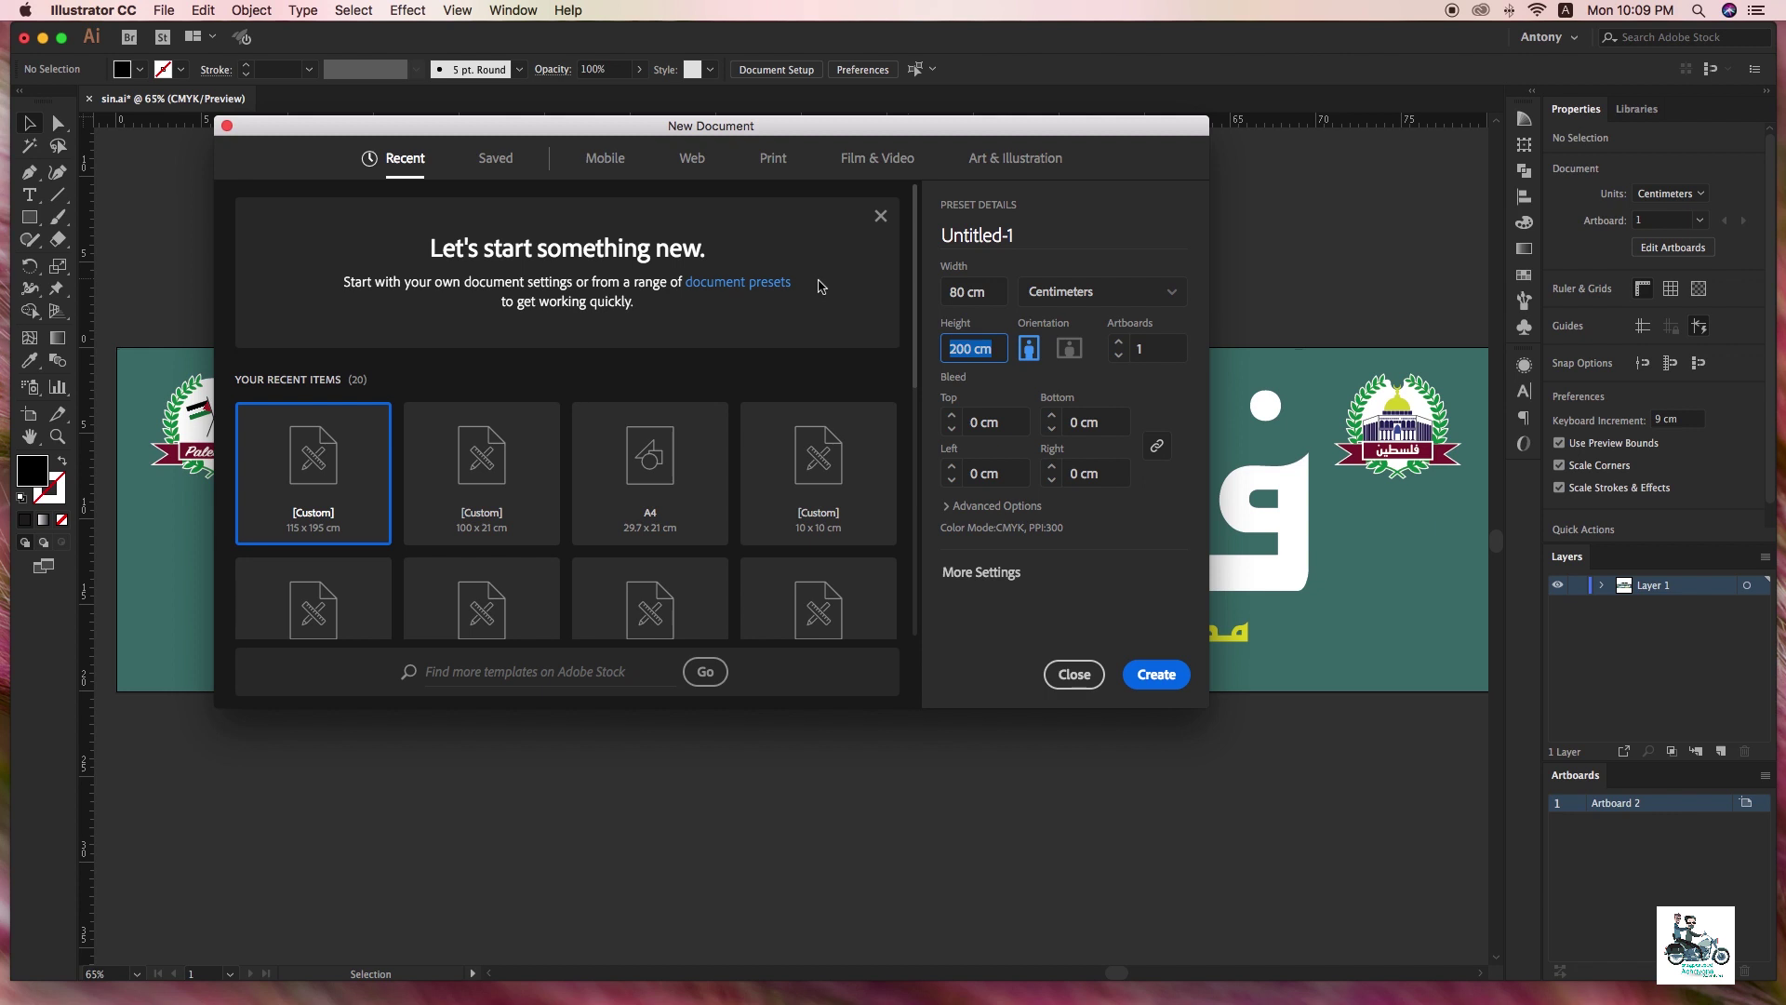
text(20)
key(Tab)
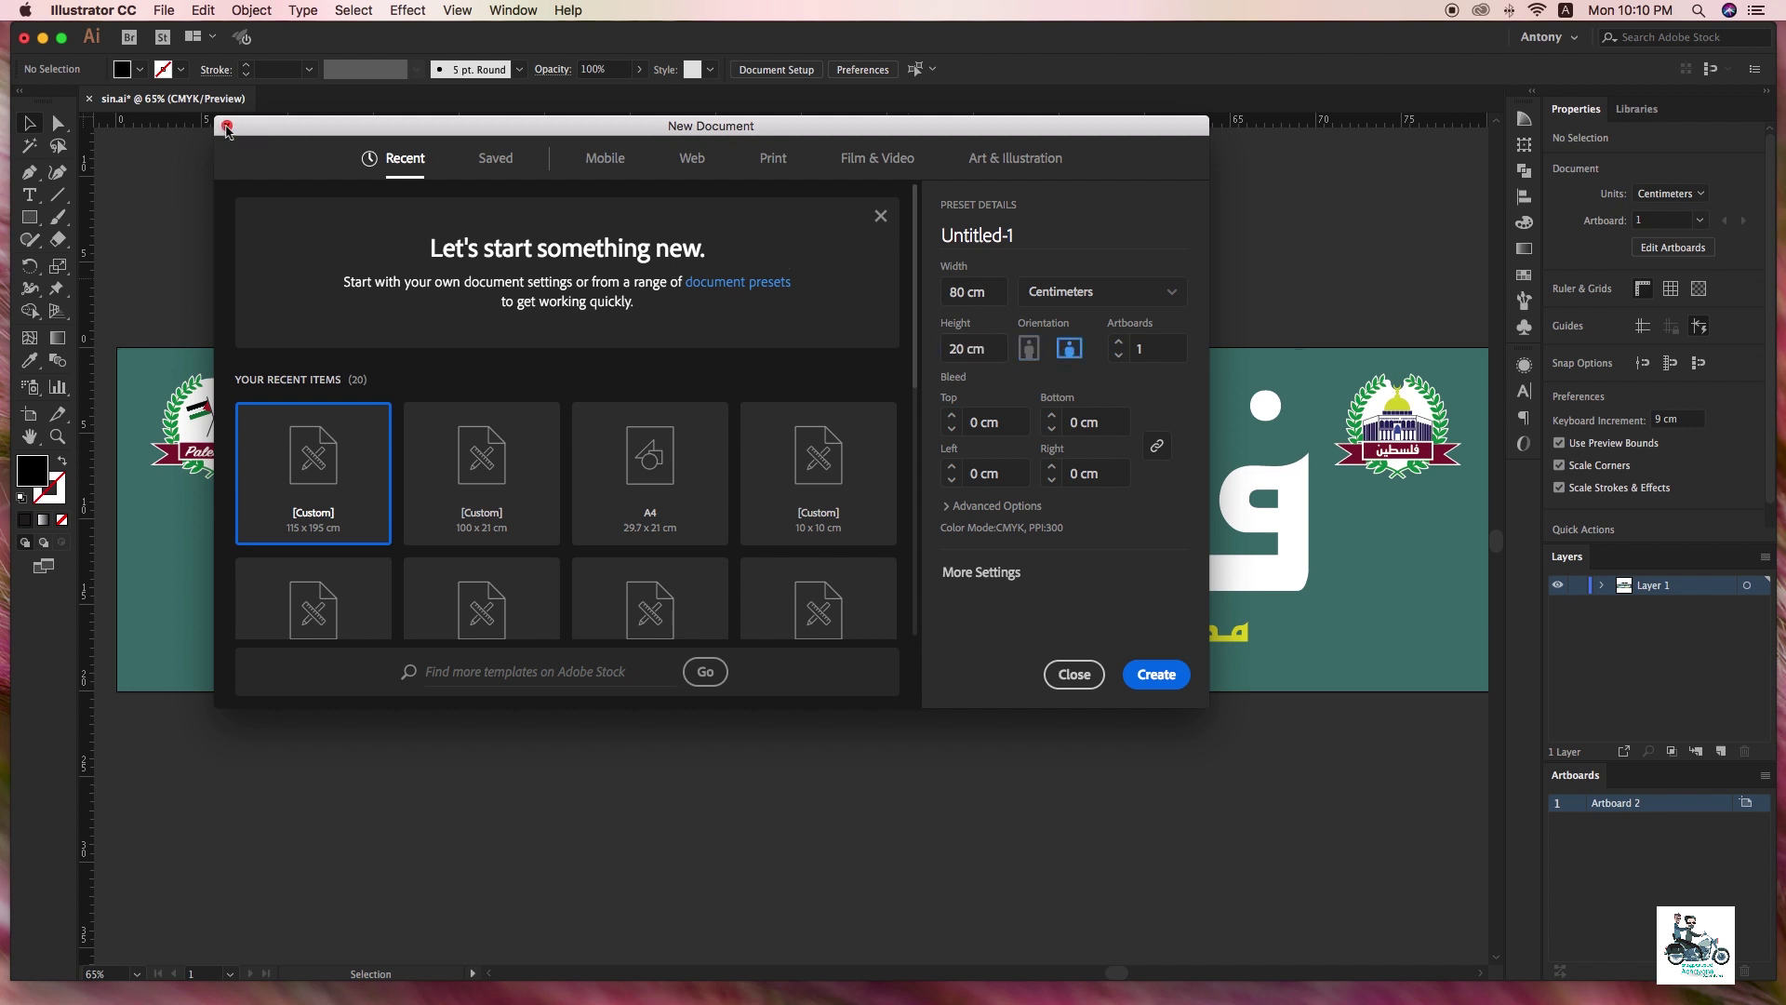
- Cancel the new document and check that the banner artboard measures 80.5 × 20.1 cm
click(1096, 676)
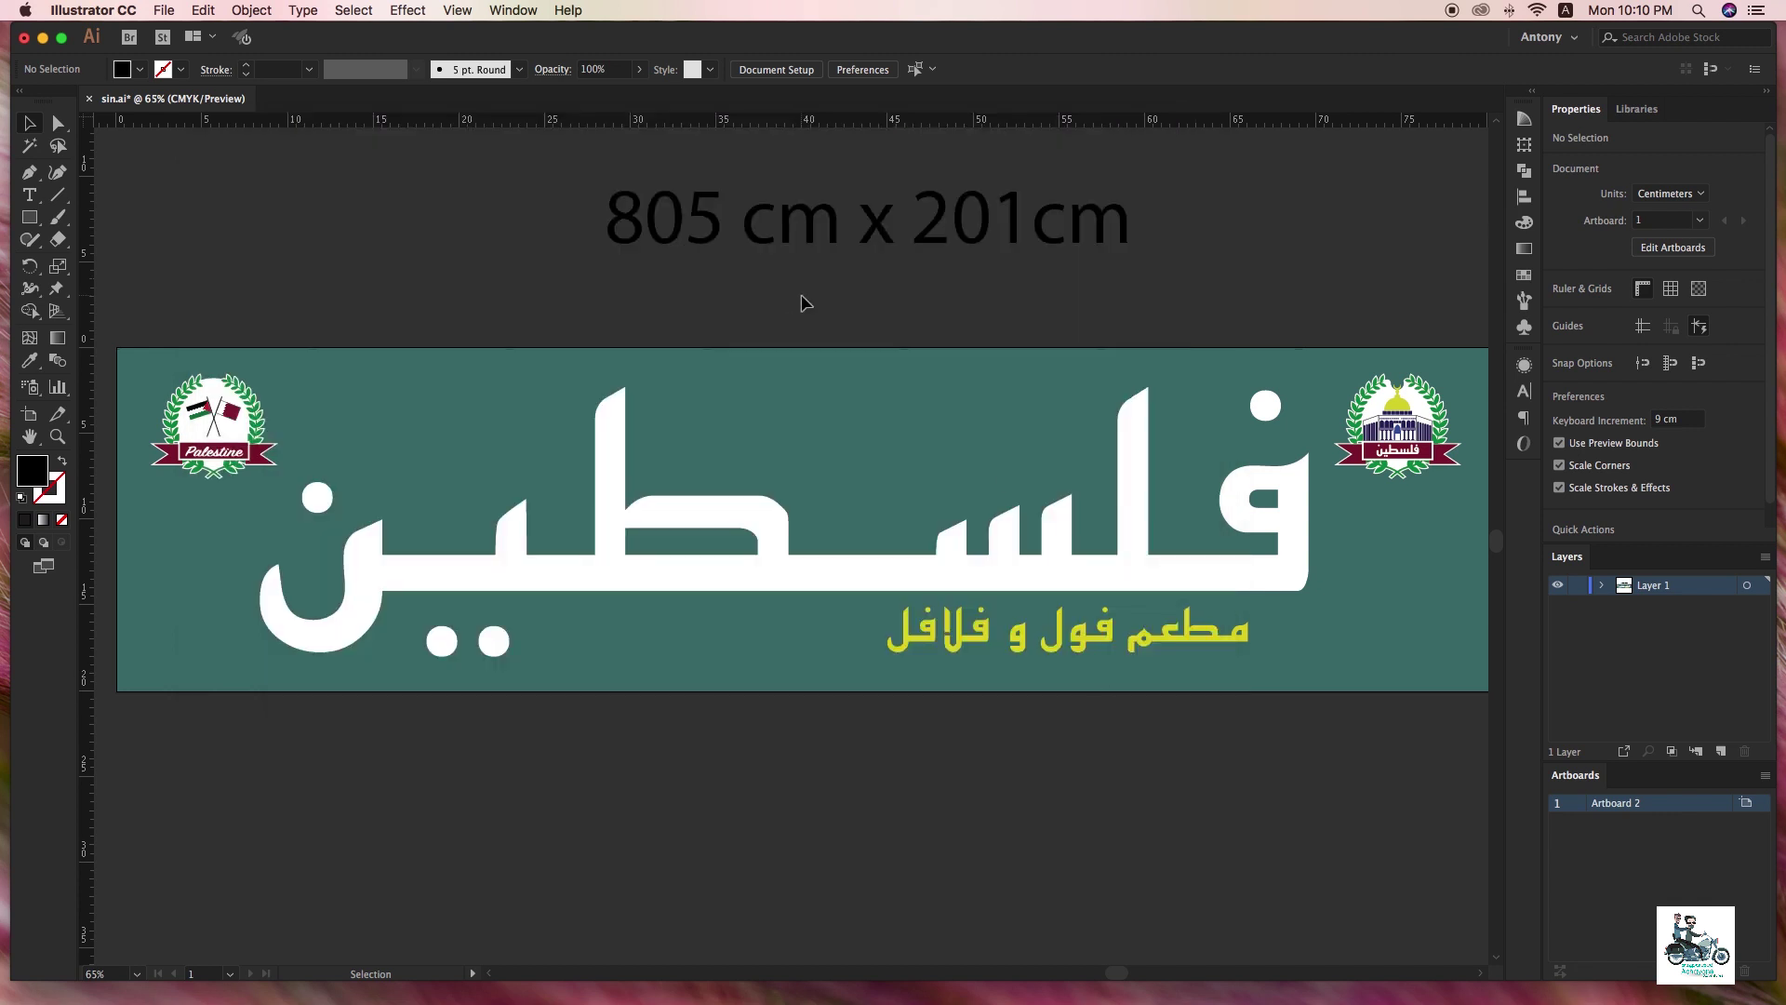
scroll(800, 305, up, 1)
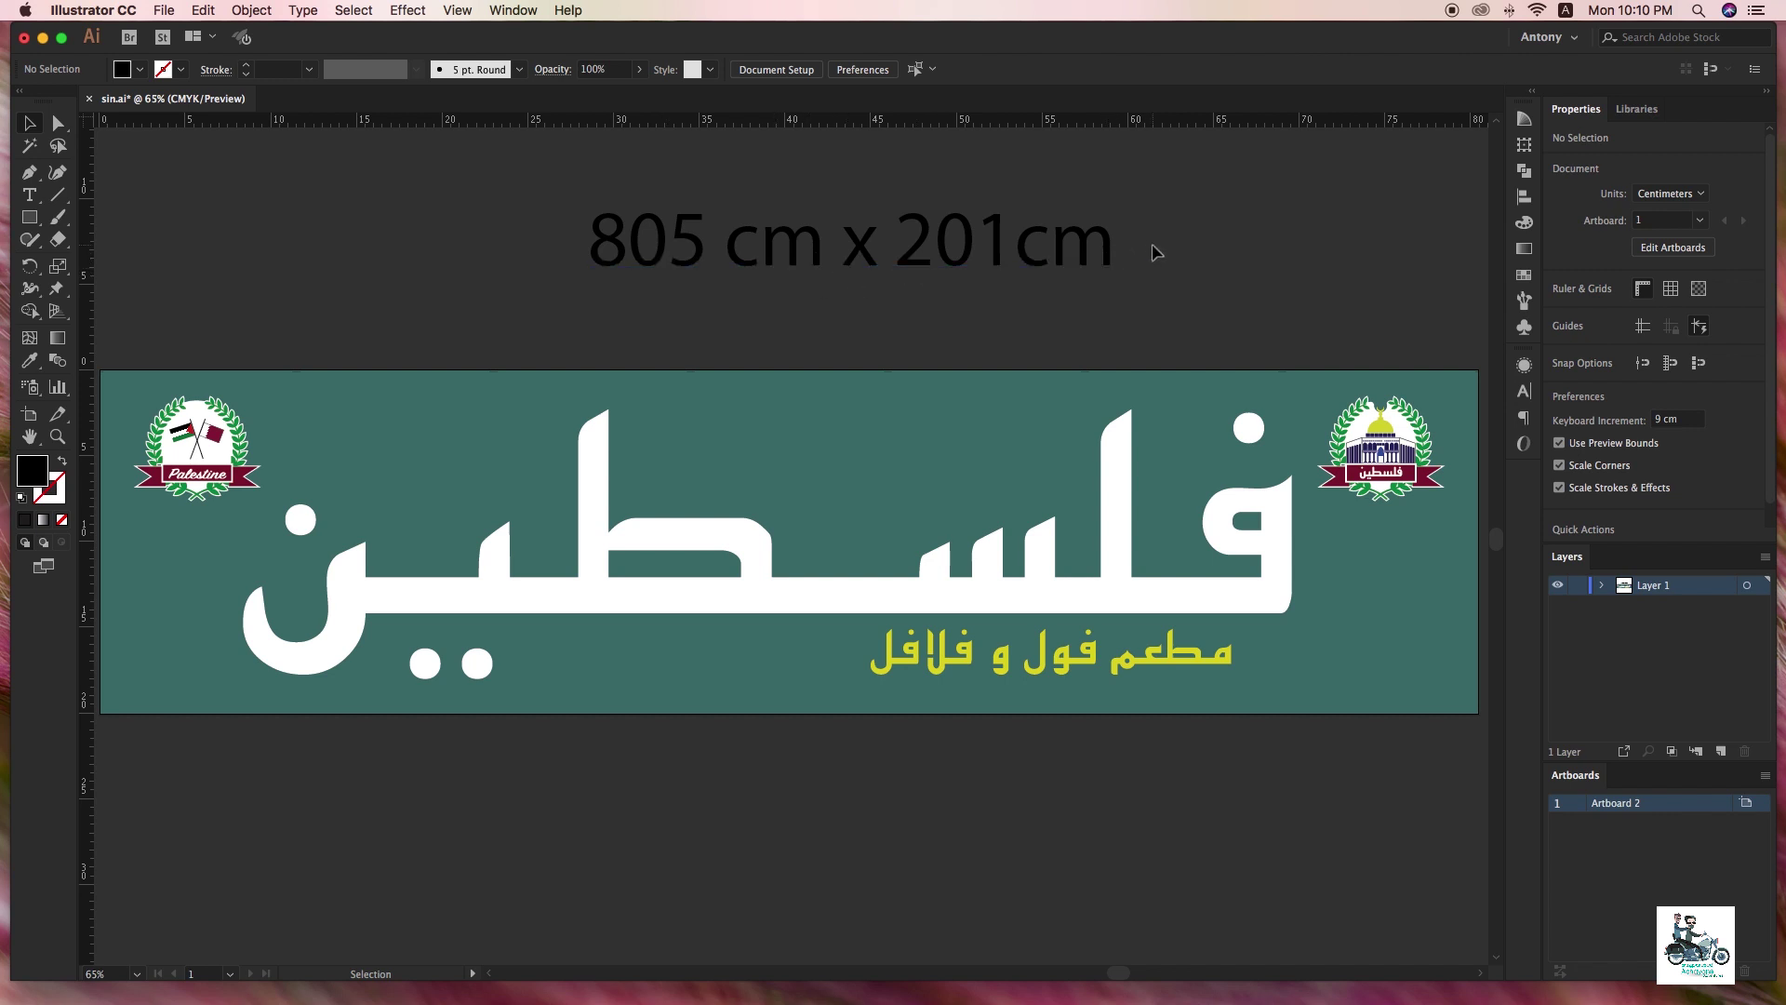
click(29, 414)
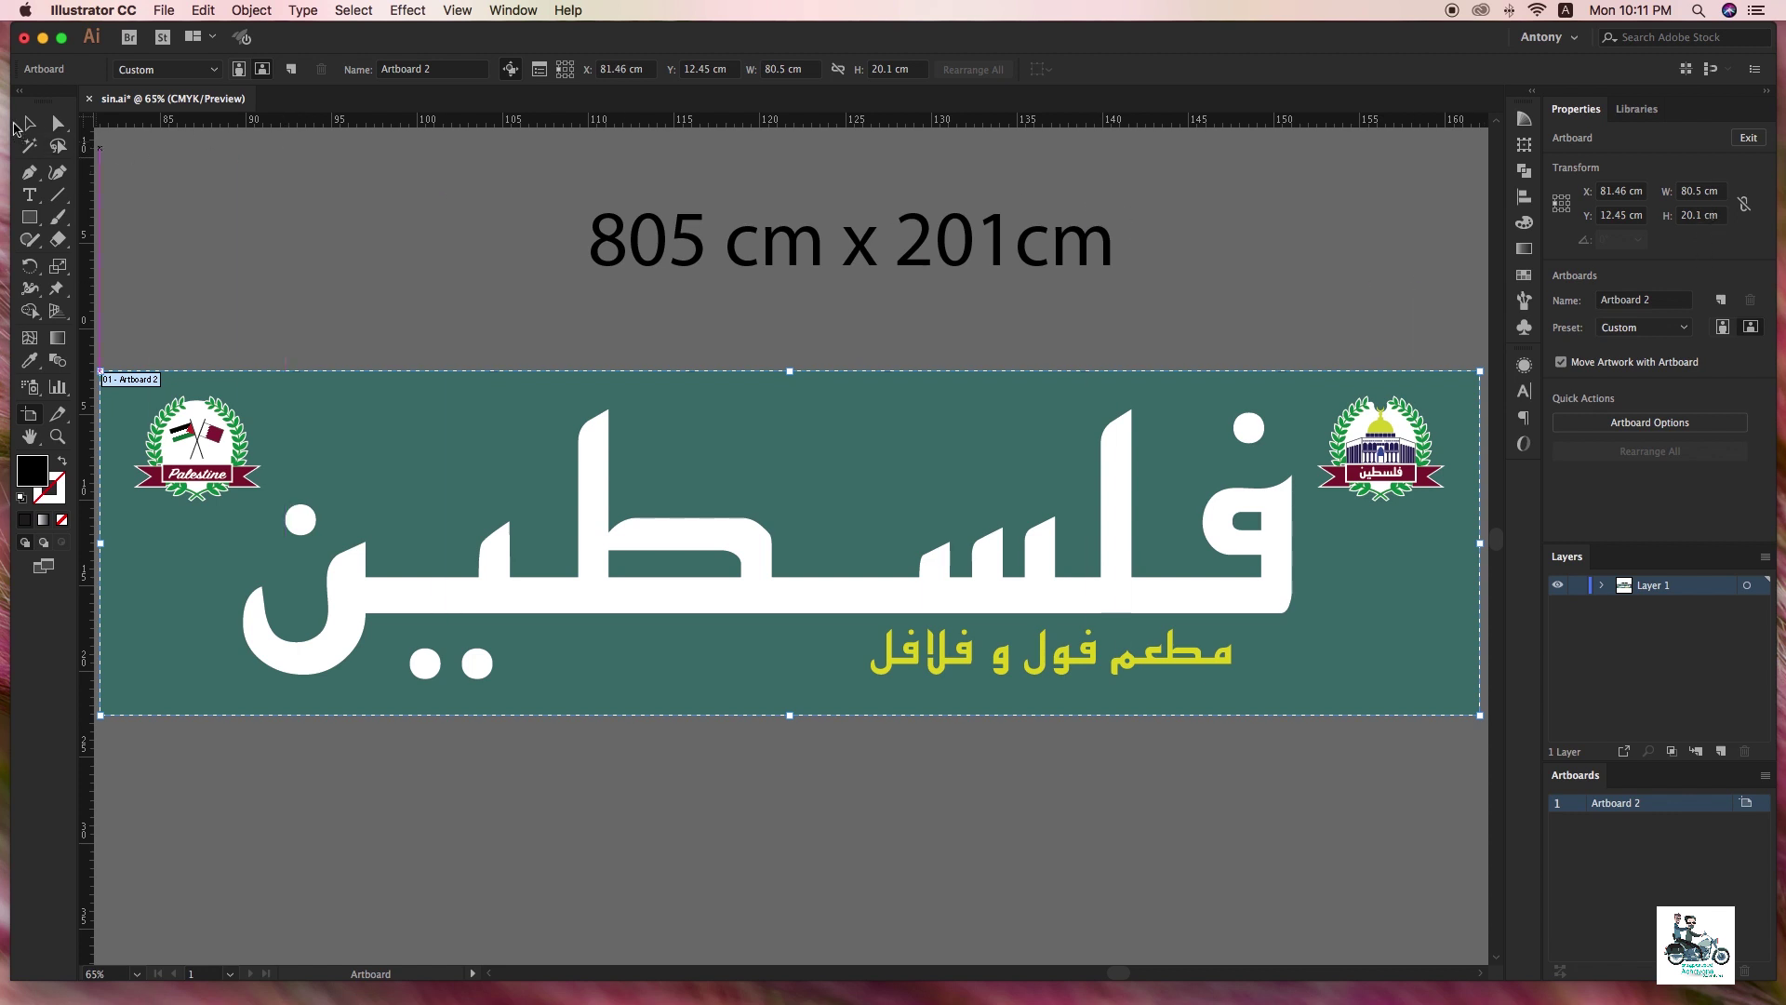
click(18, 124)
- Inspect the whole banner, briefly viewing it in outline mode, and open the File menu
drag(263, 279, 463, 255)
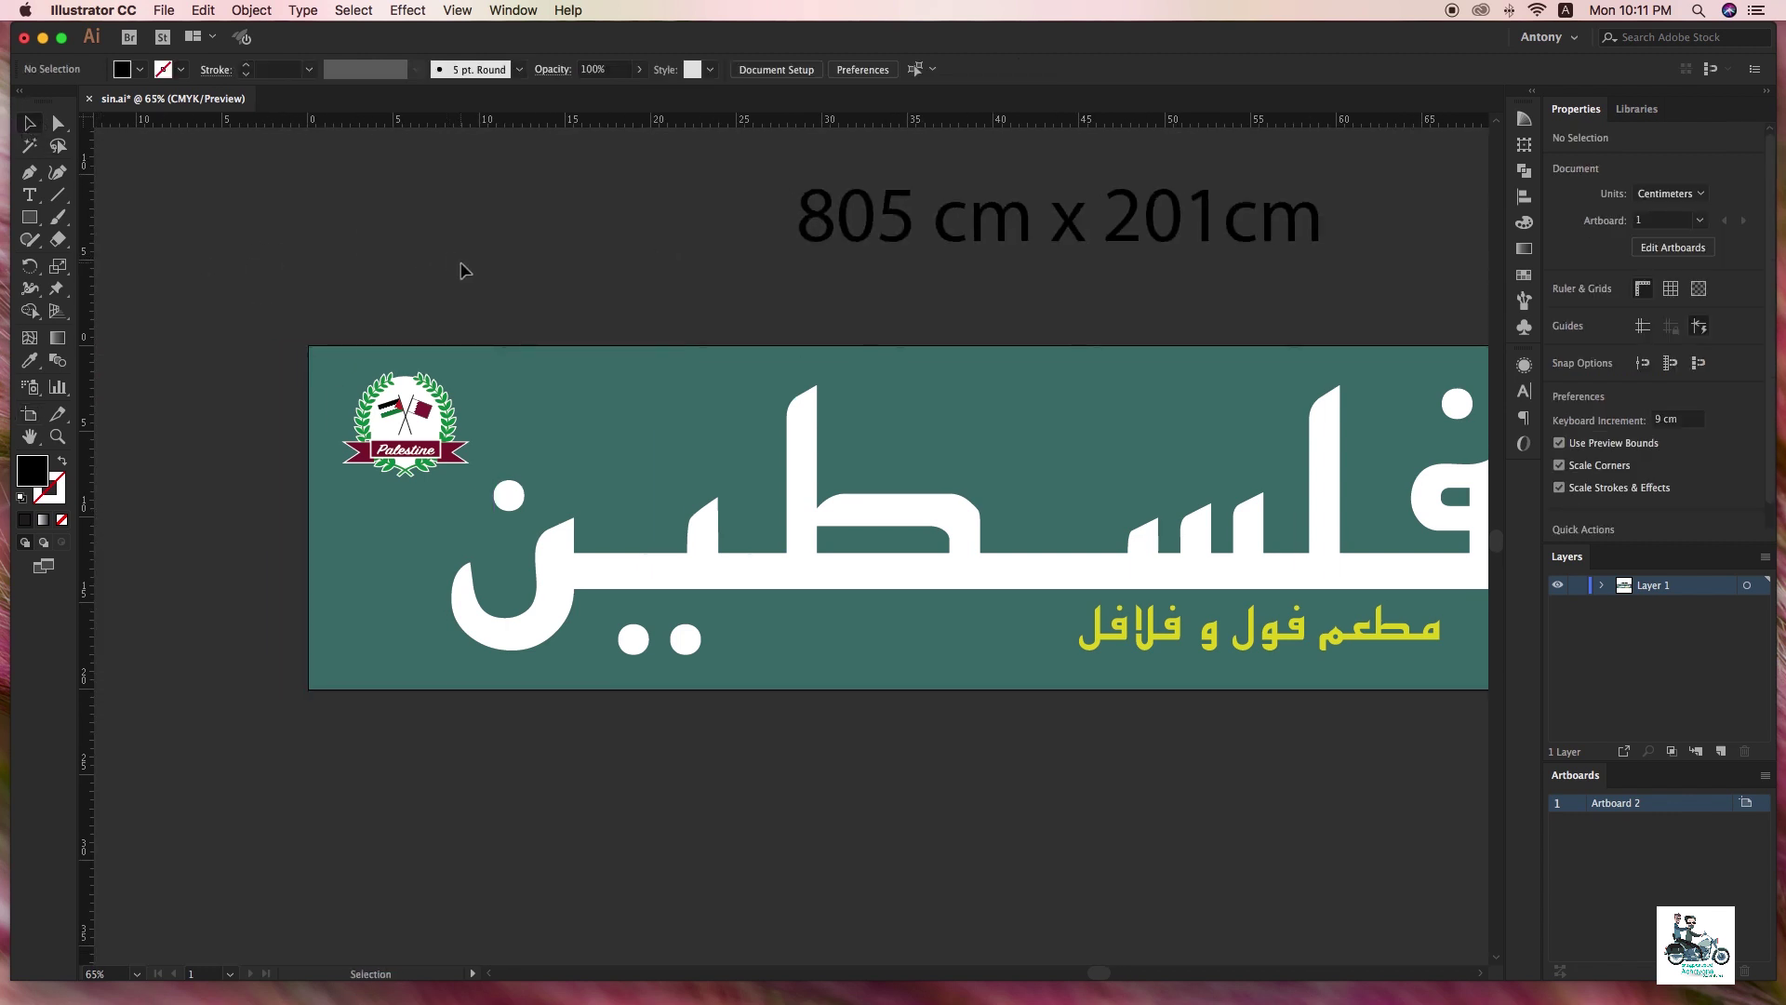
scroll(462, 271, up, 5)
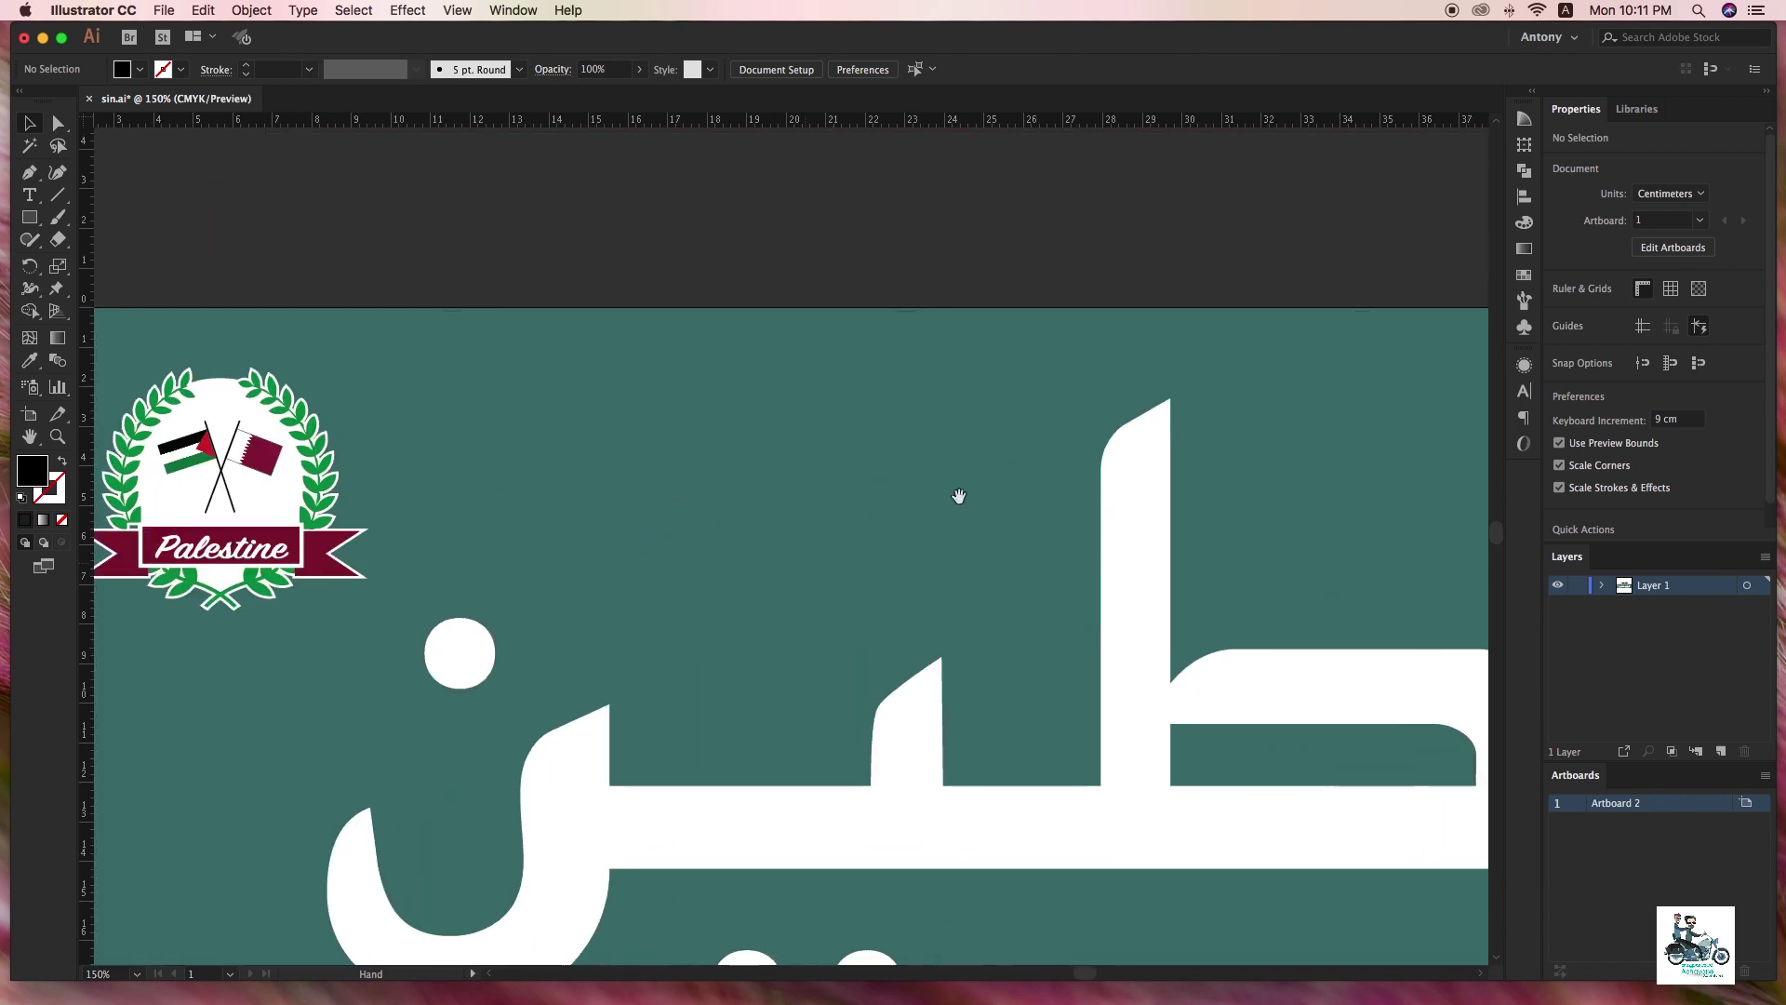
scroll(959, 496, right, 20)
scroll(818, 518, down, 5)
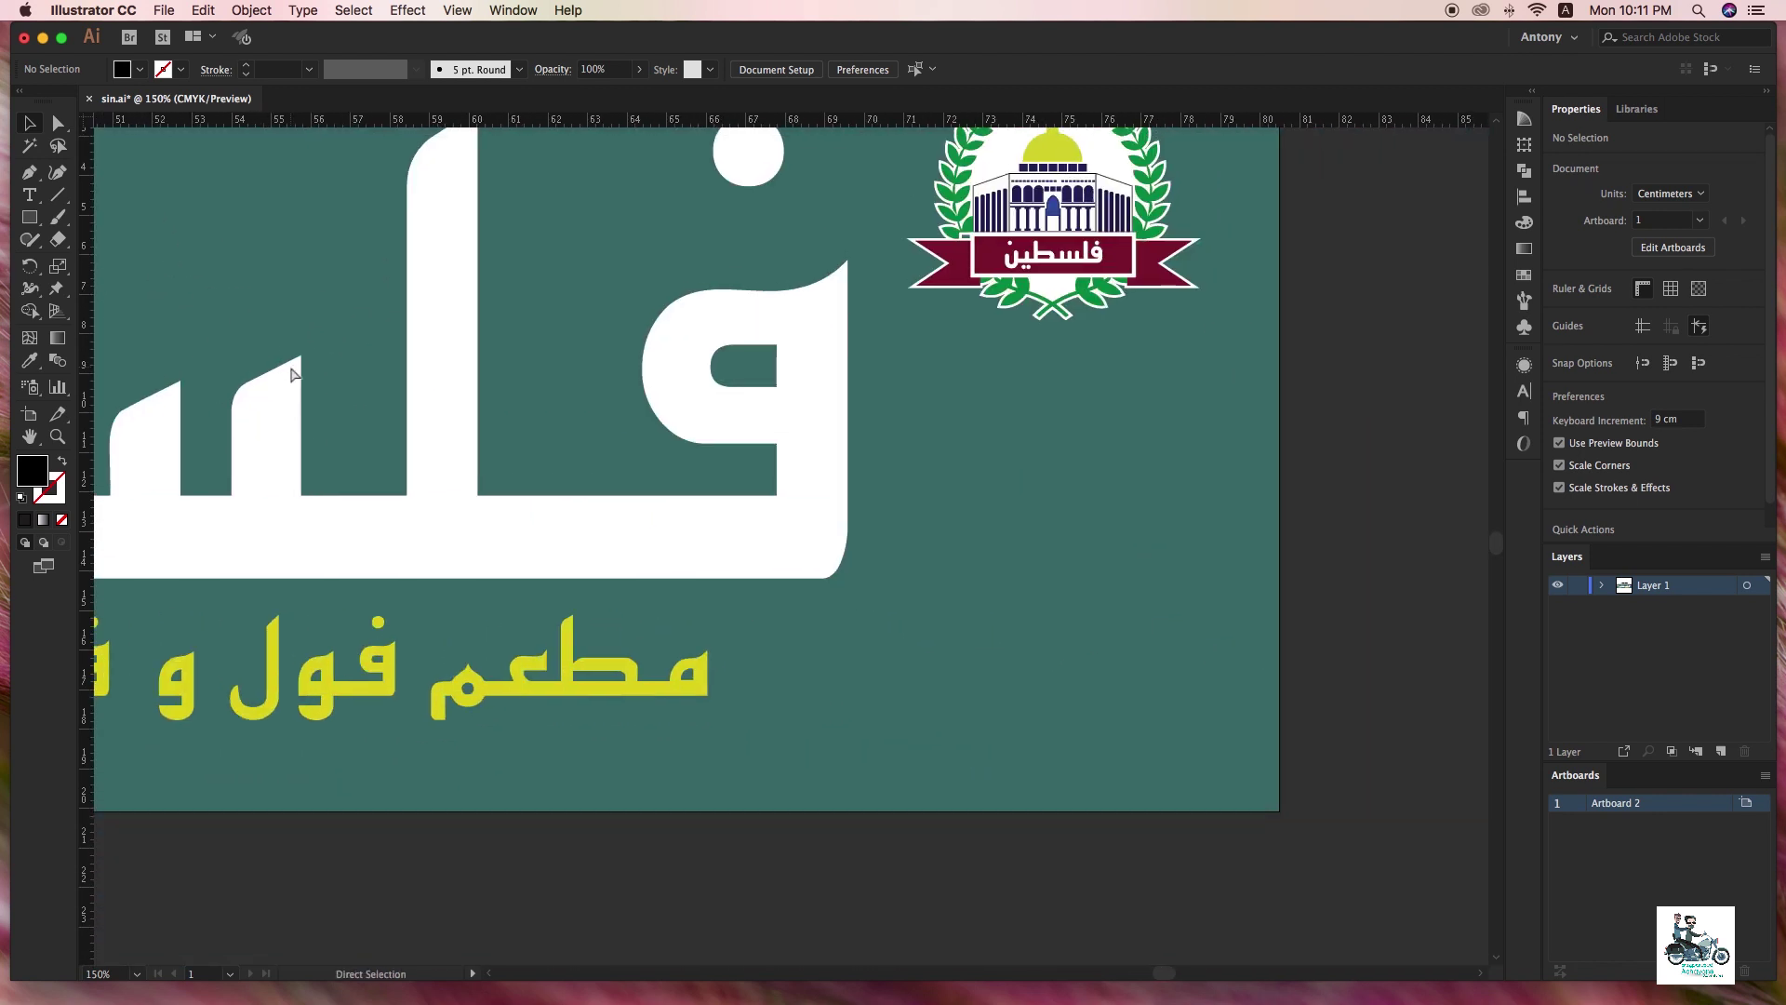
scroll(399, 370, down, 5)
scroll(650, 387, up, 3)
key(ctrl+y)
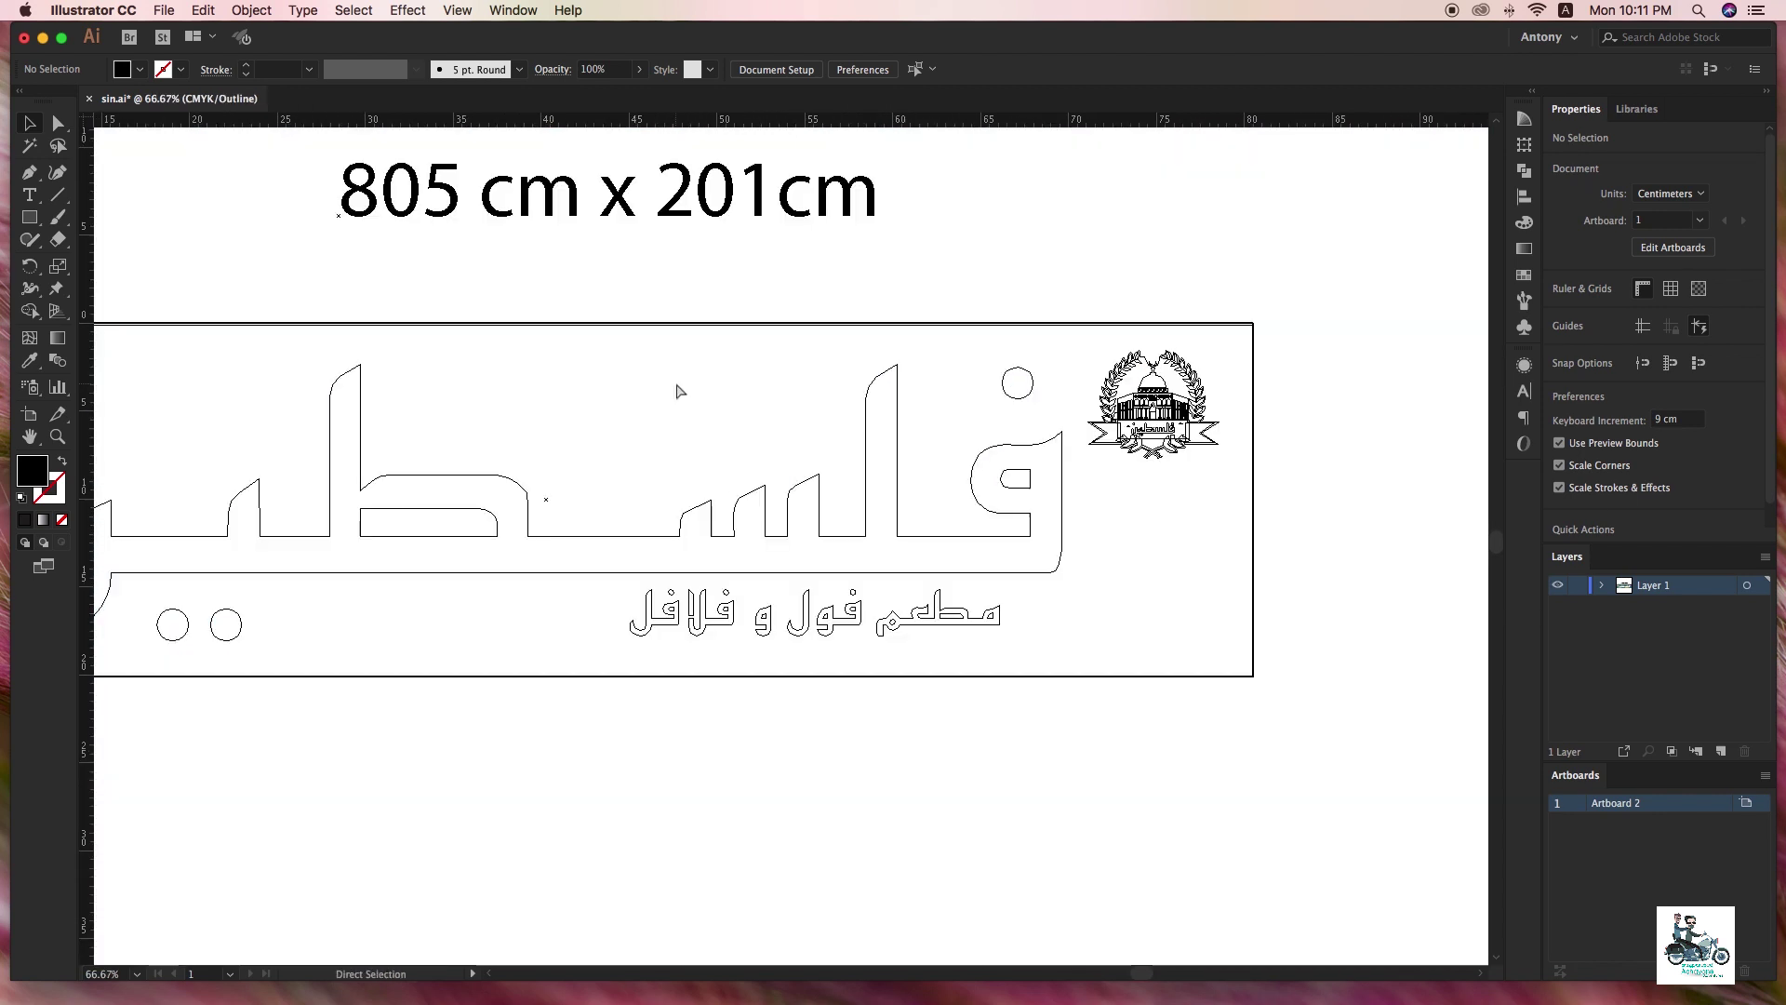
key(ctrl+y)
scroll(657, 379, left, 6)
scroll(650, 353, up, 1)
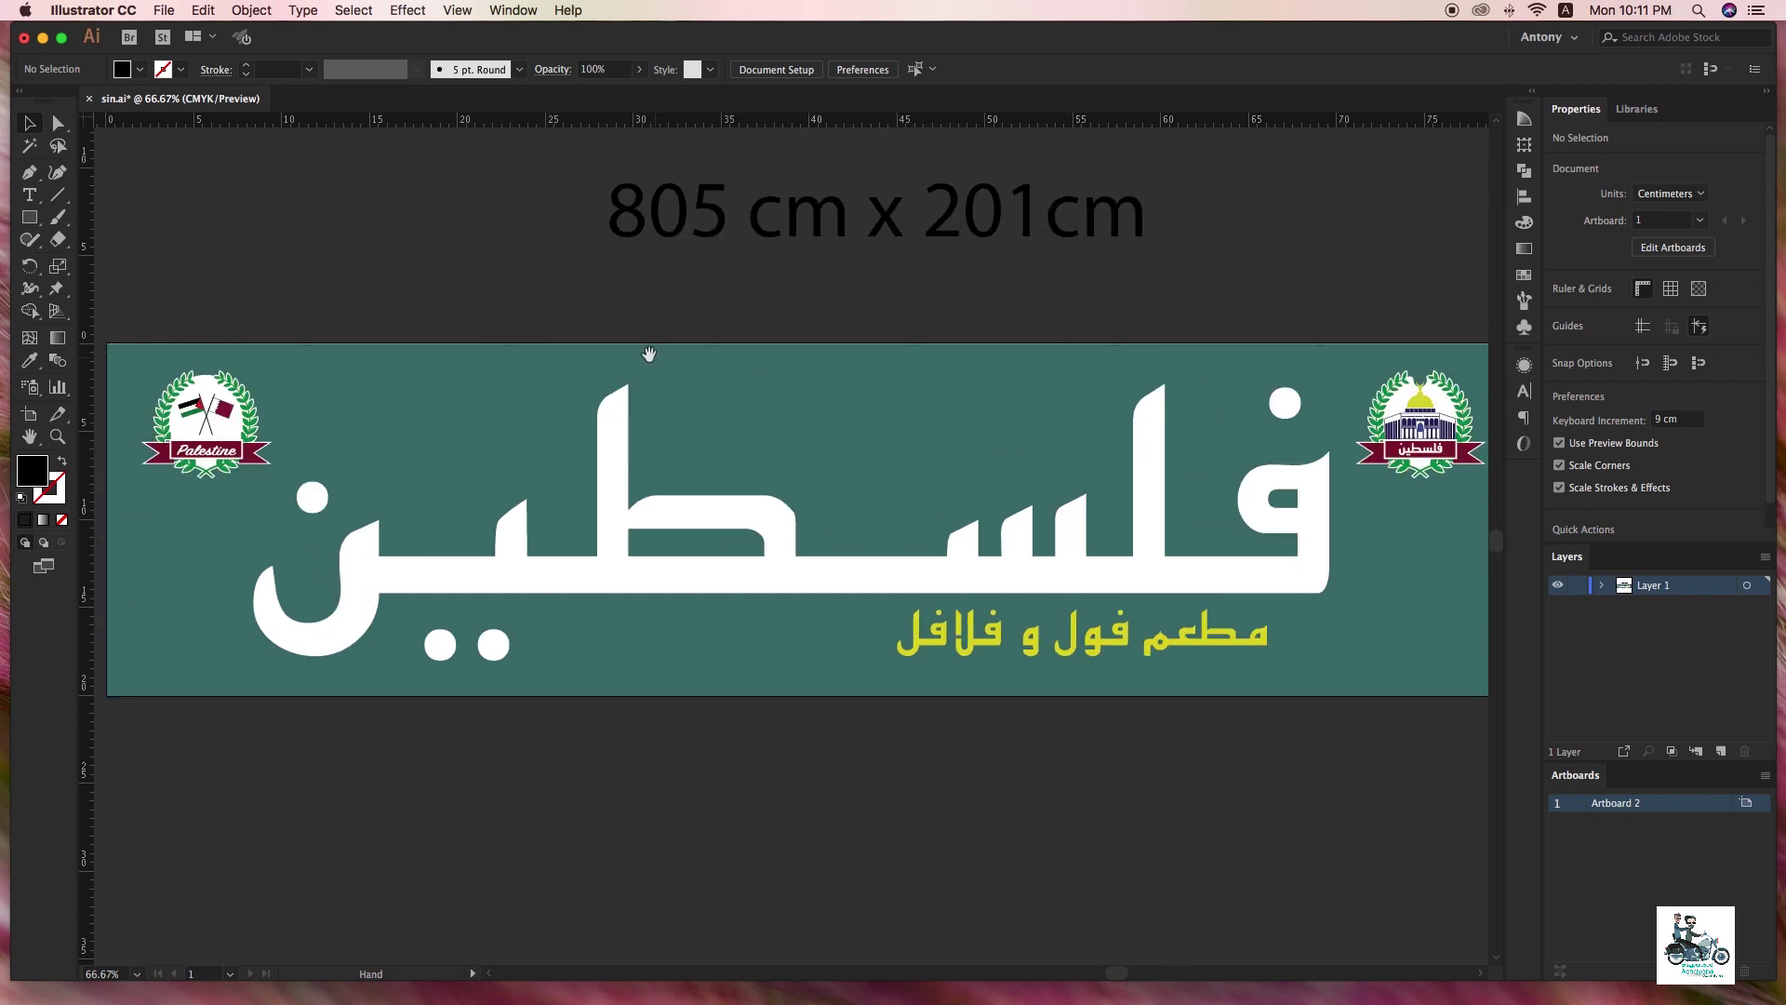
drag(649, 353, 591, 334)
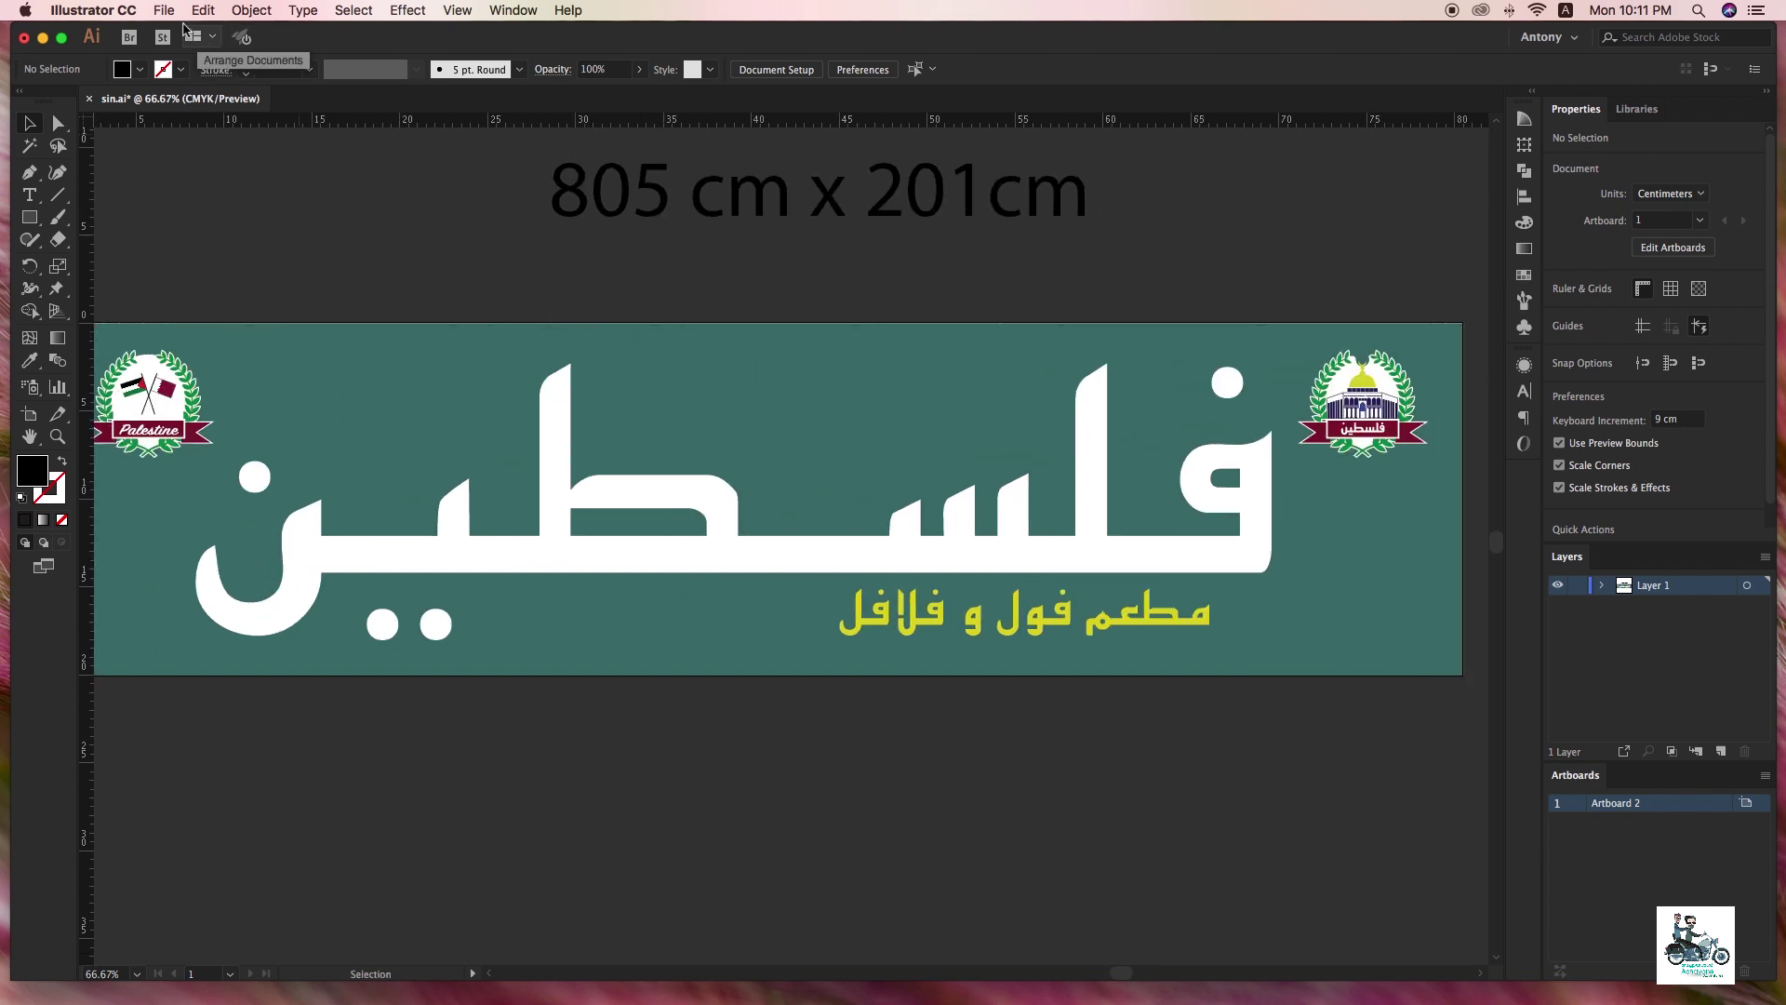
click(163, 11)
- Set up Export As for sin.tif in TIFF format with Use Artboards enabled
mouse_move(203, 314)
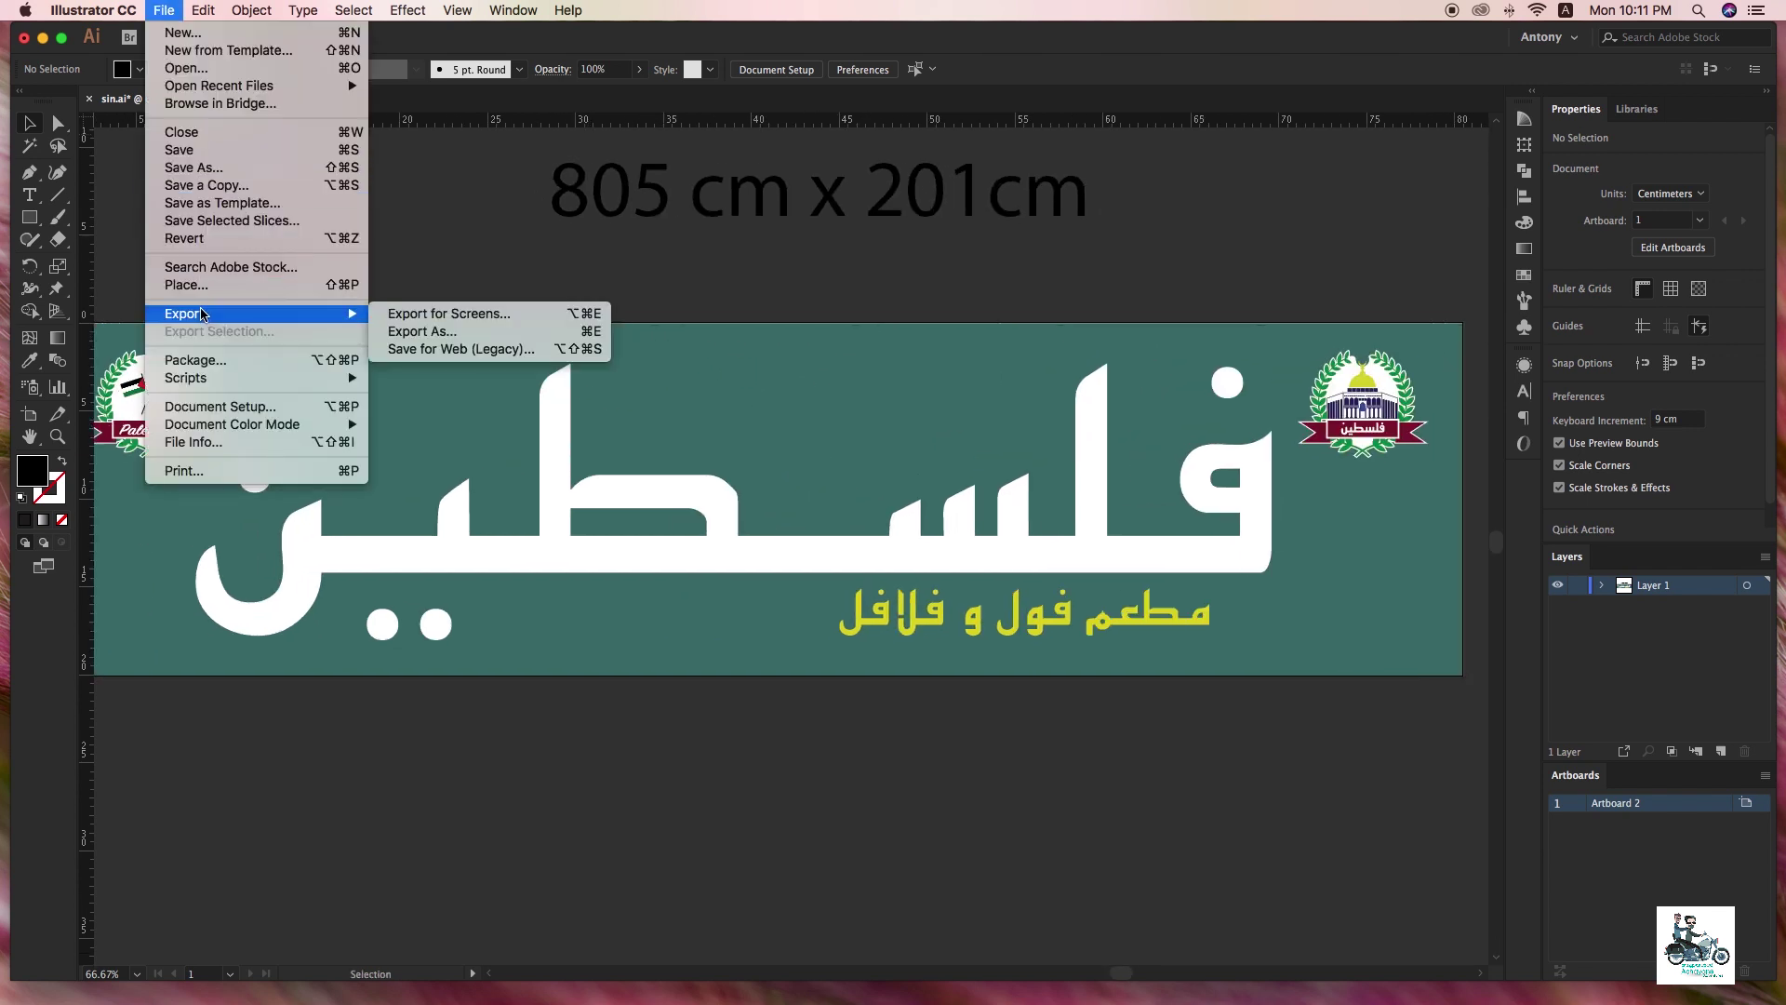
click(521, 332)
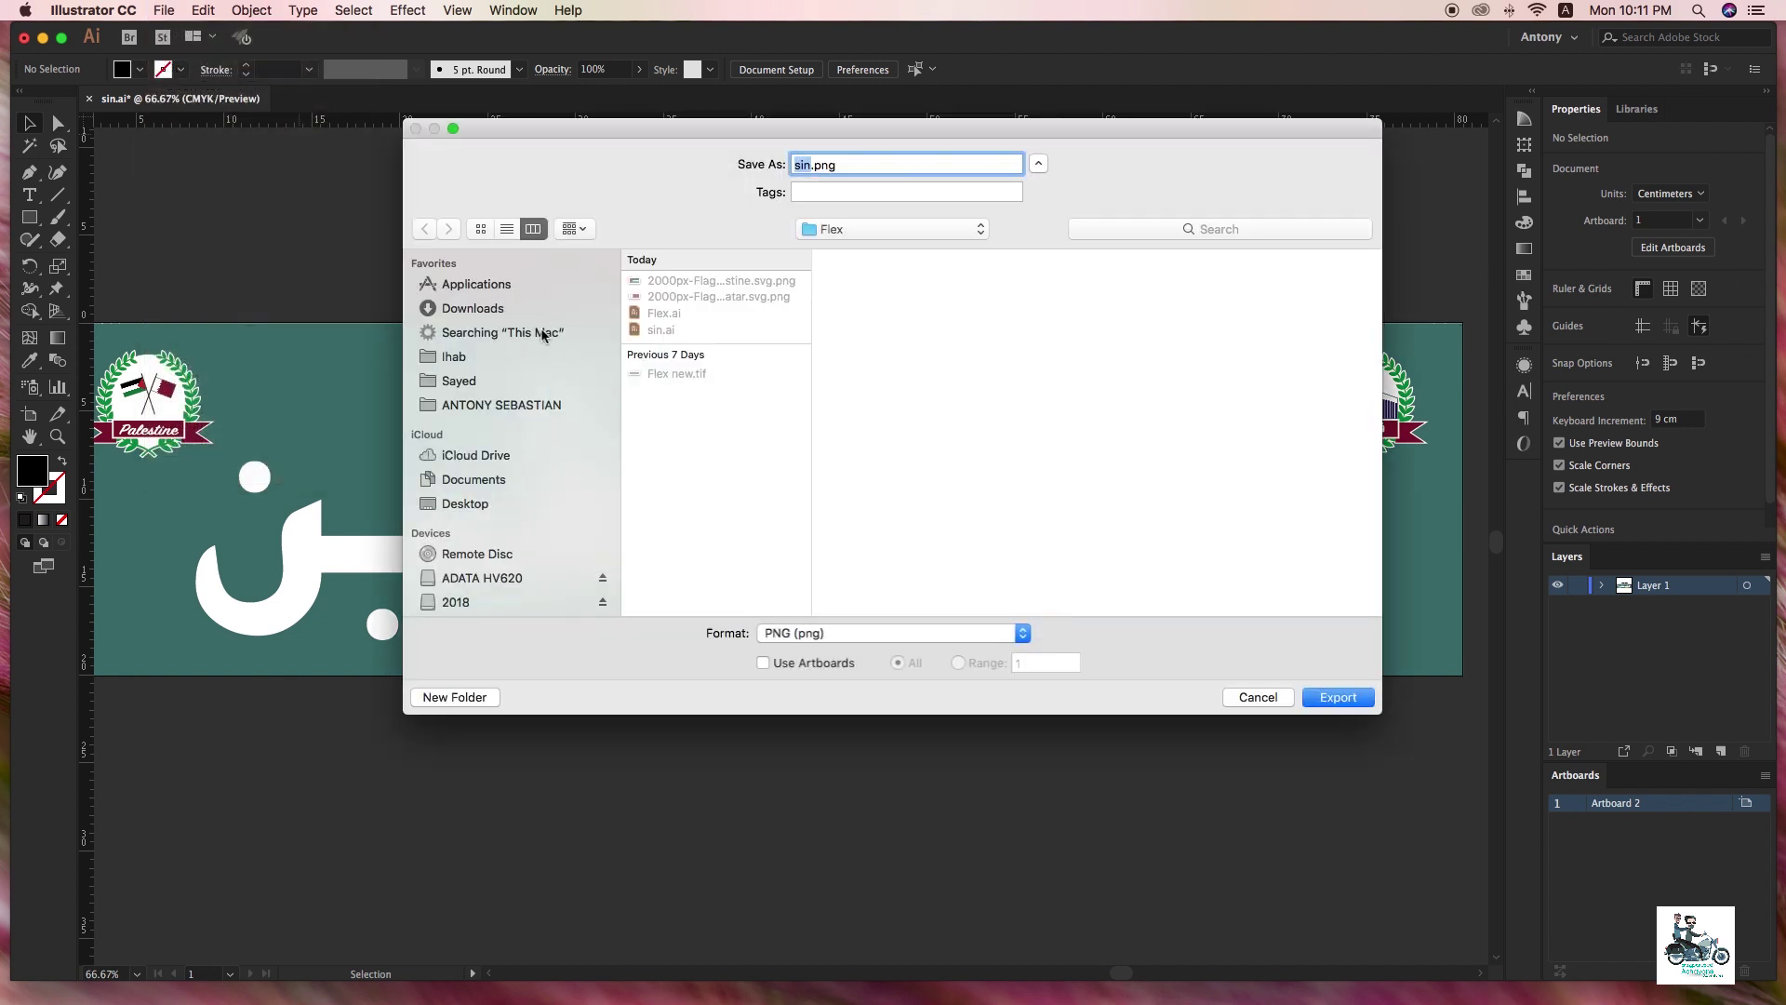
click(808, 634)
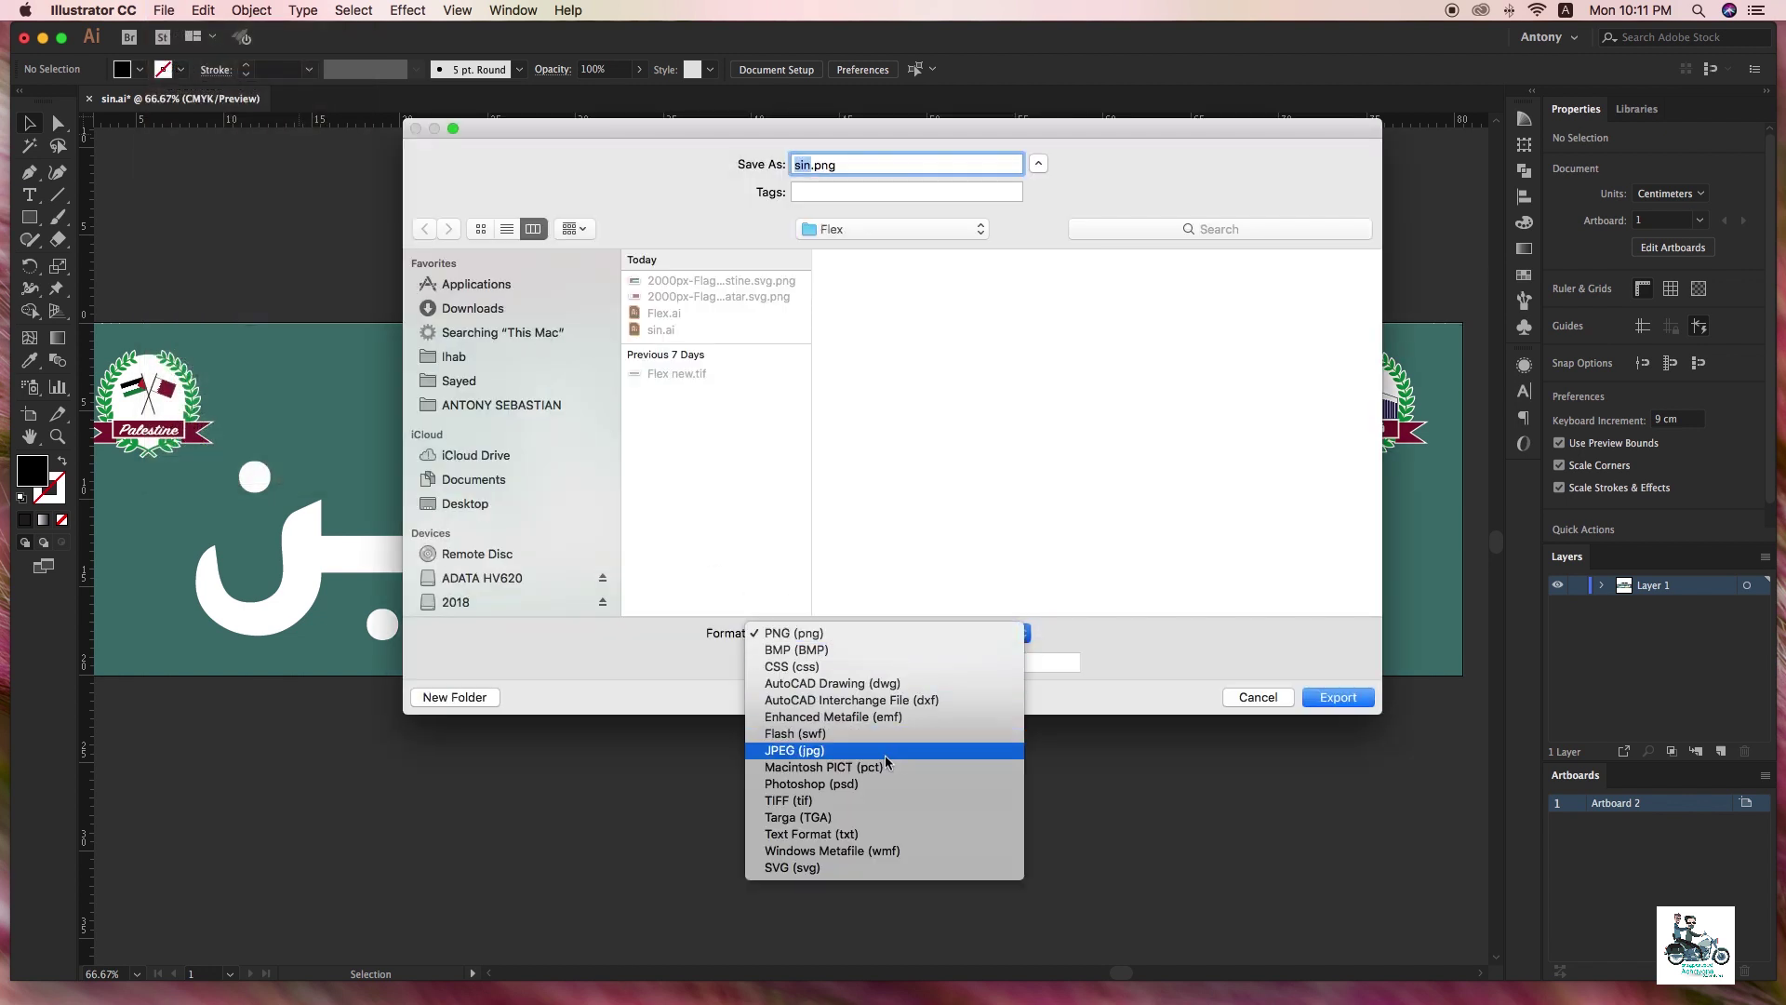
click(841, 802)
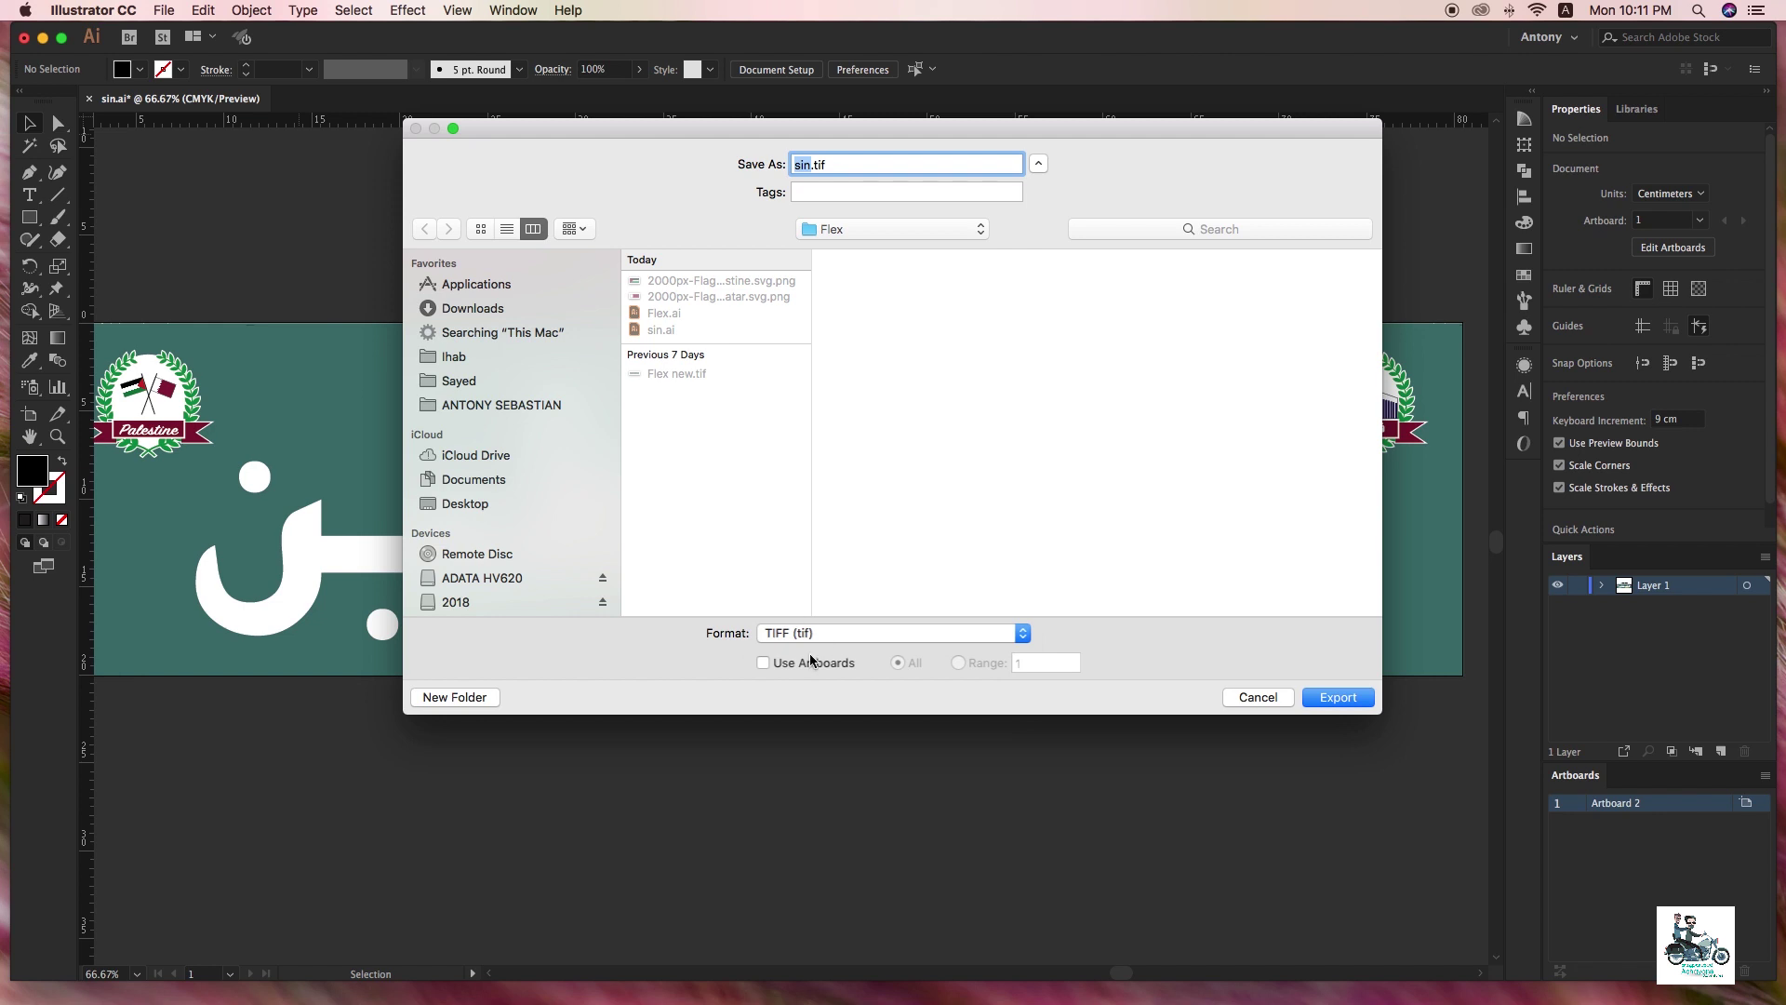
click(806, 664)
drag(741, 131, 1117, 402)
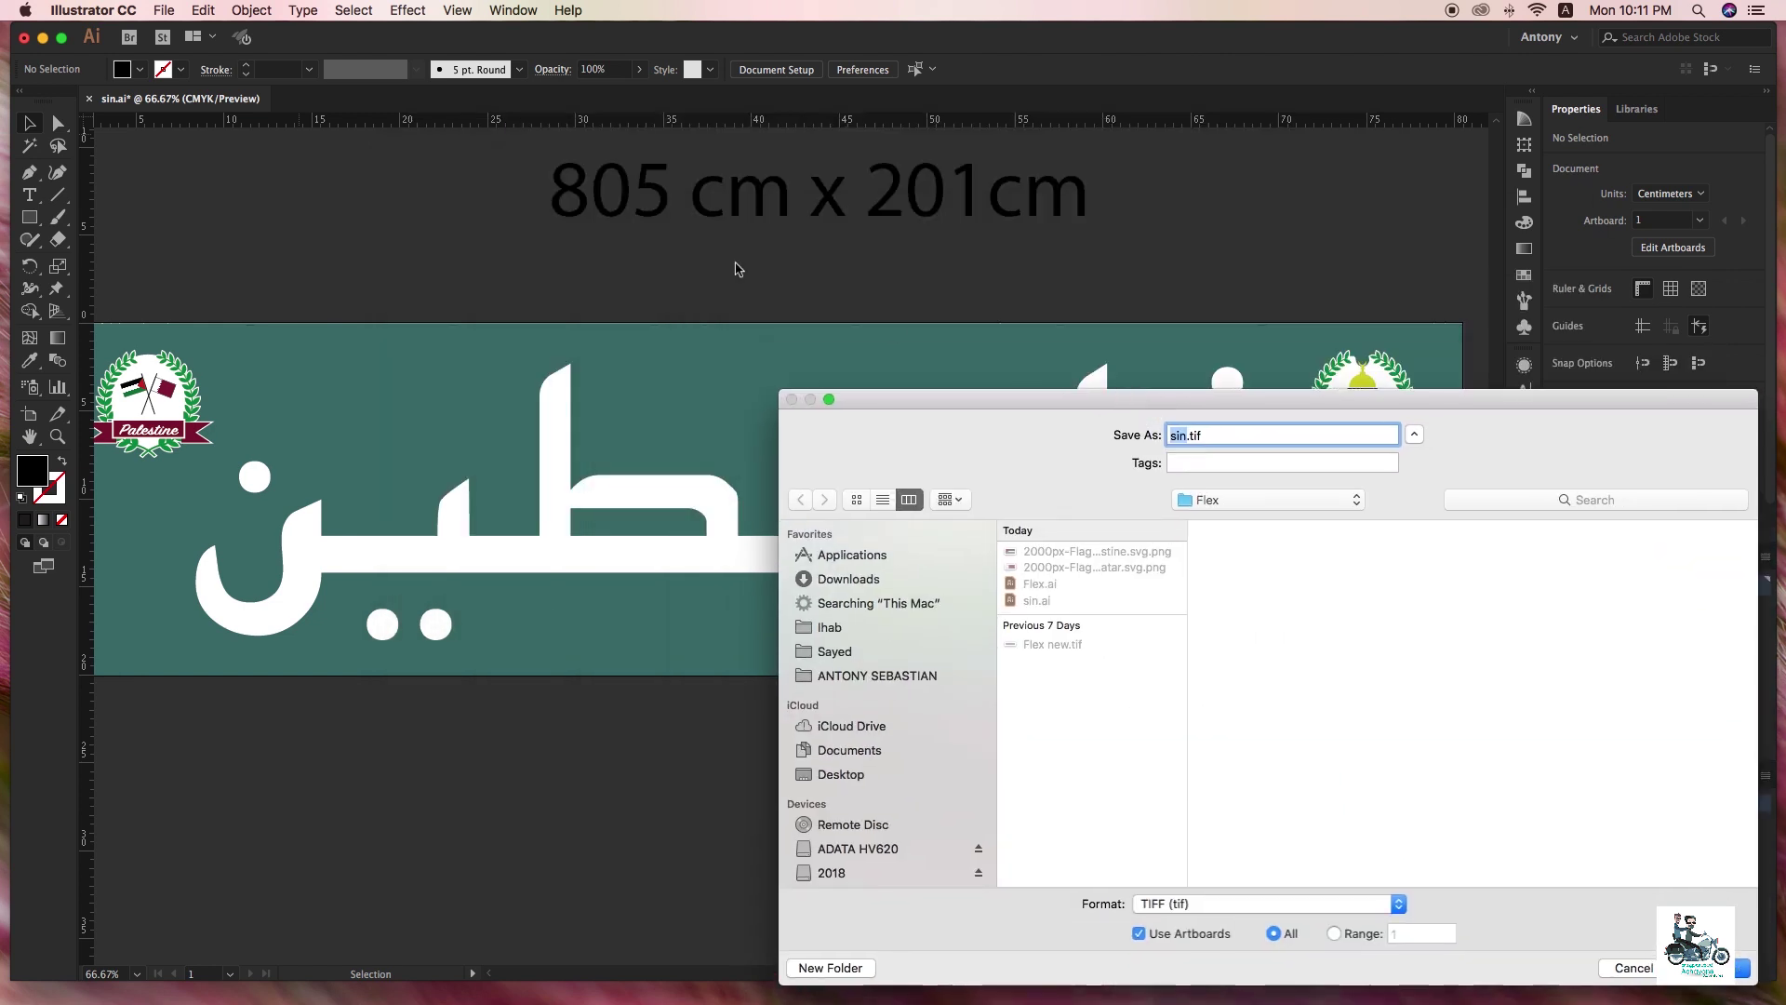
drag(580, 251, 1225, 254)
drag(997, 405, 536, 199)
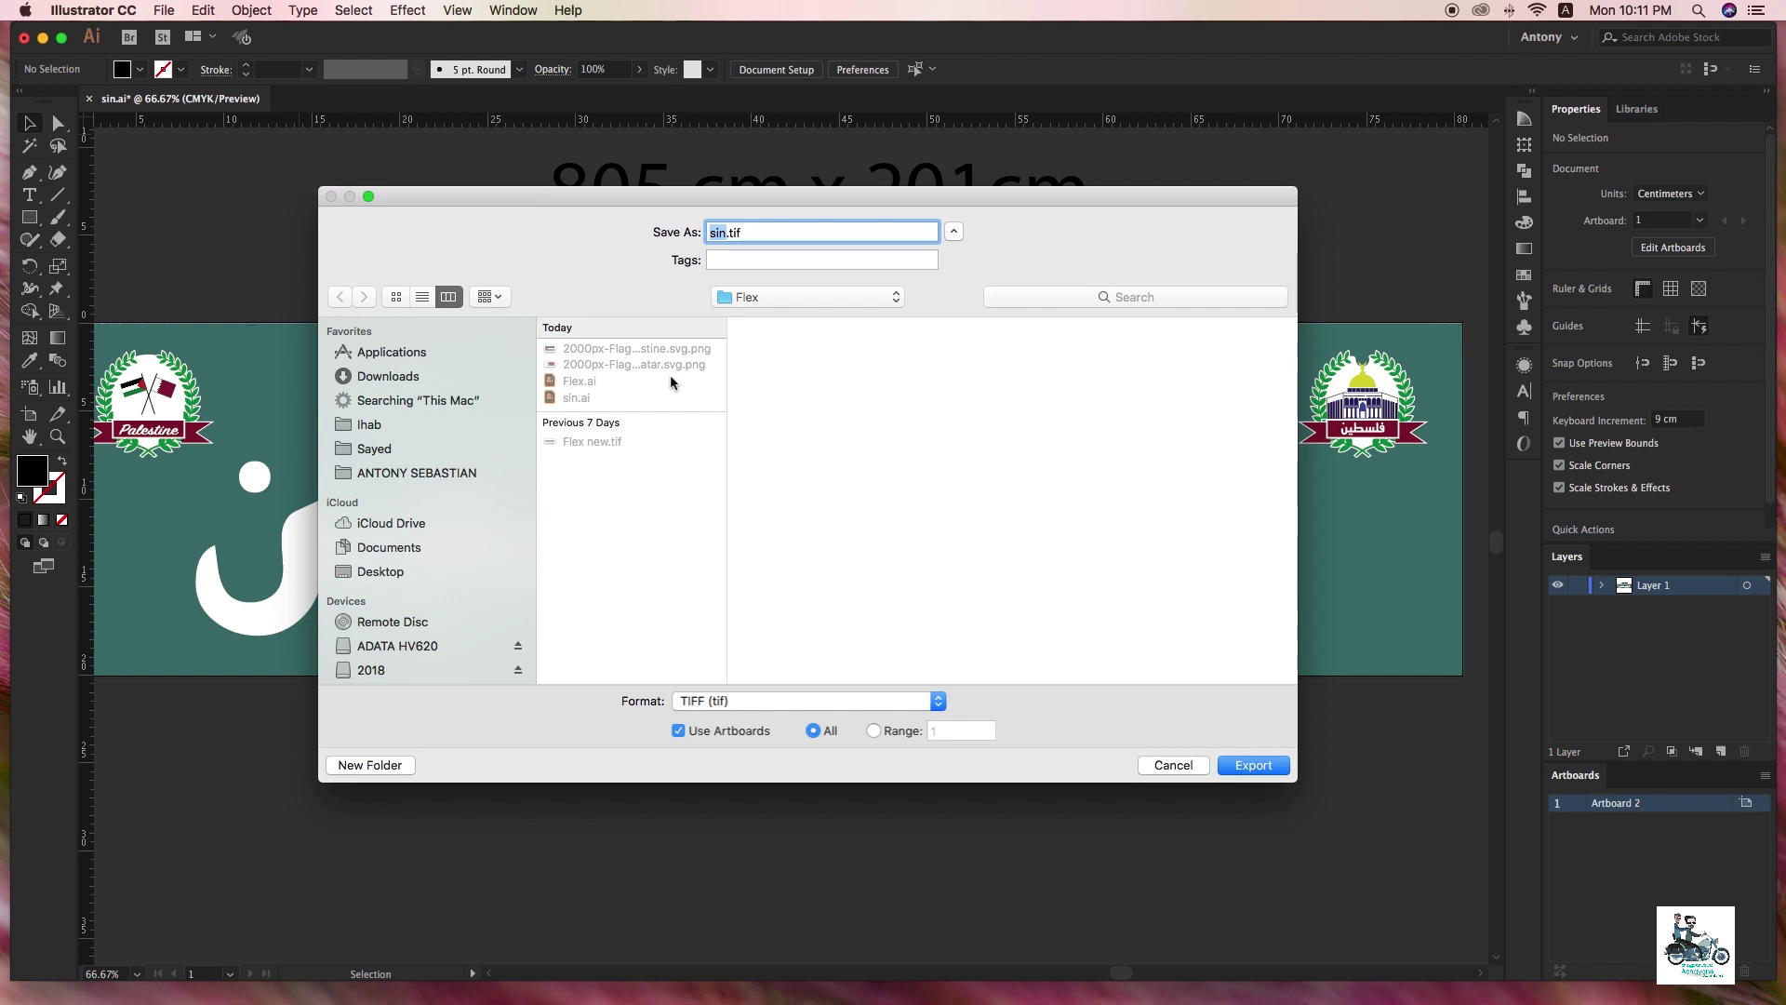
drag(729, 191, 757, 177)
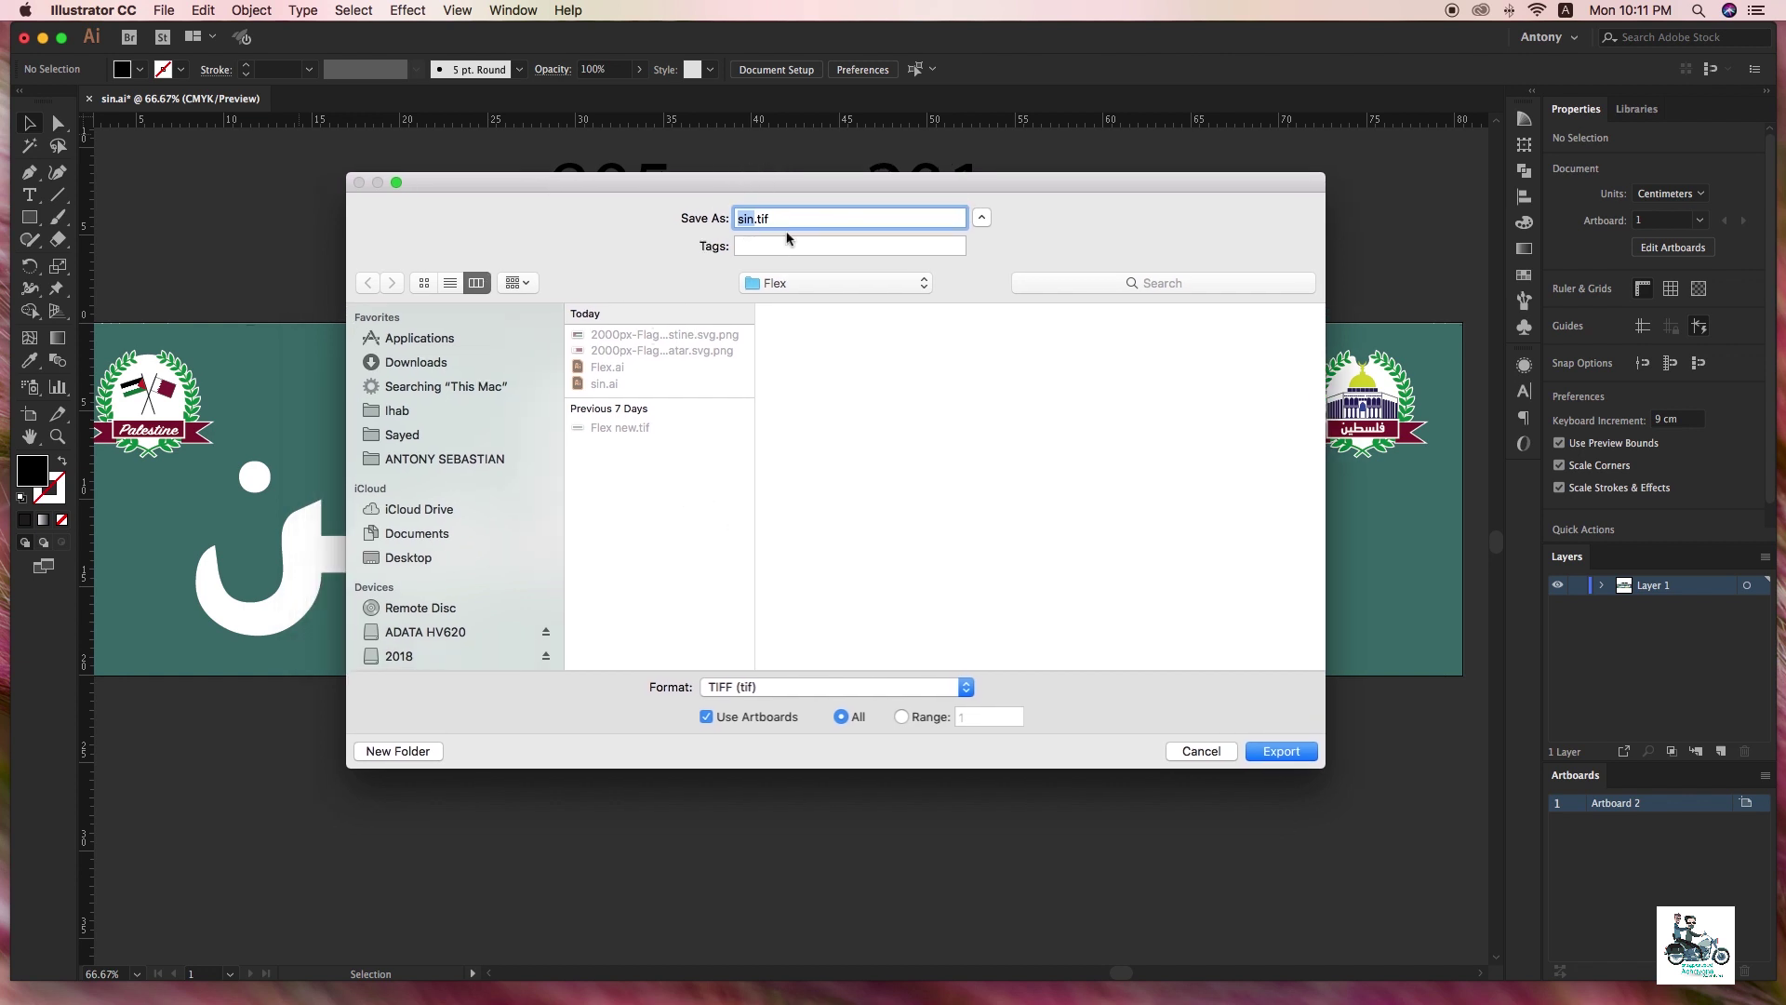
- Export the TIFF in CMYK at a custom resolution of 720 ppi
click(1288, 753)
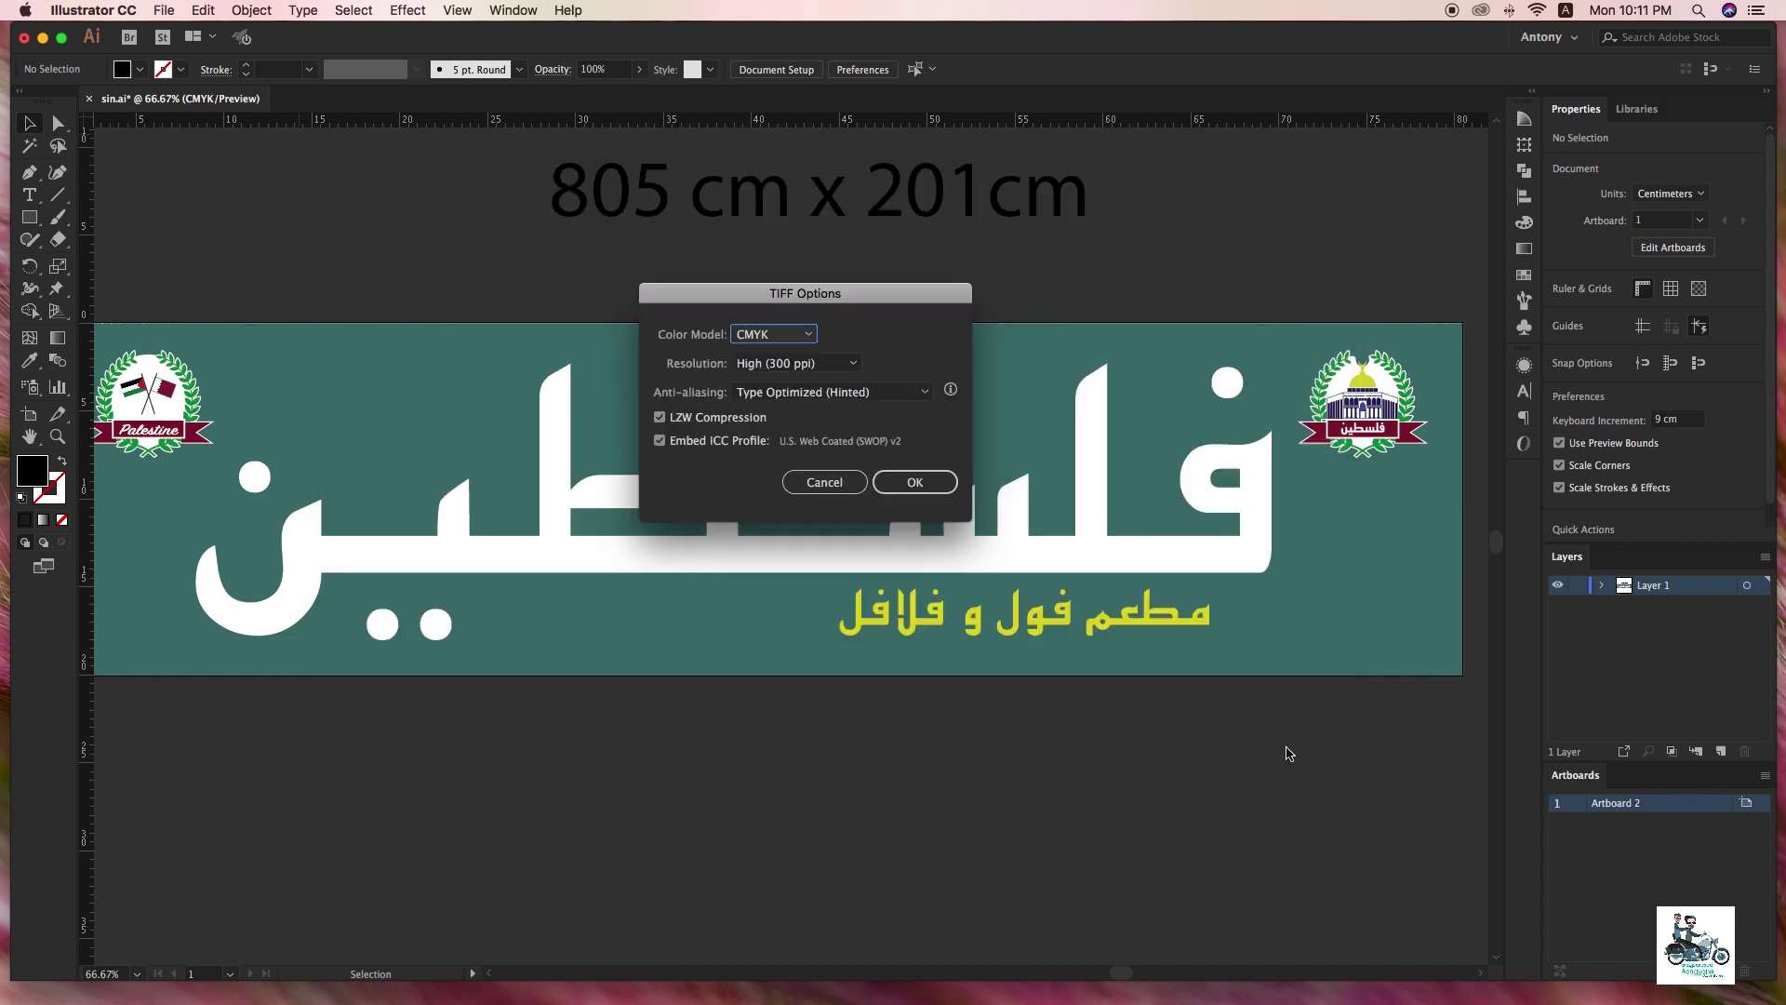
drag(843, 299, 776, 285)
click(705, 320)
click(707, 320)
click(741, 351)
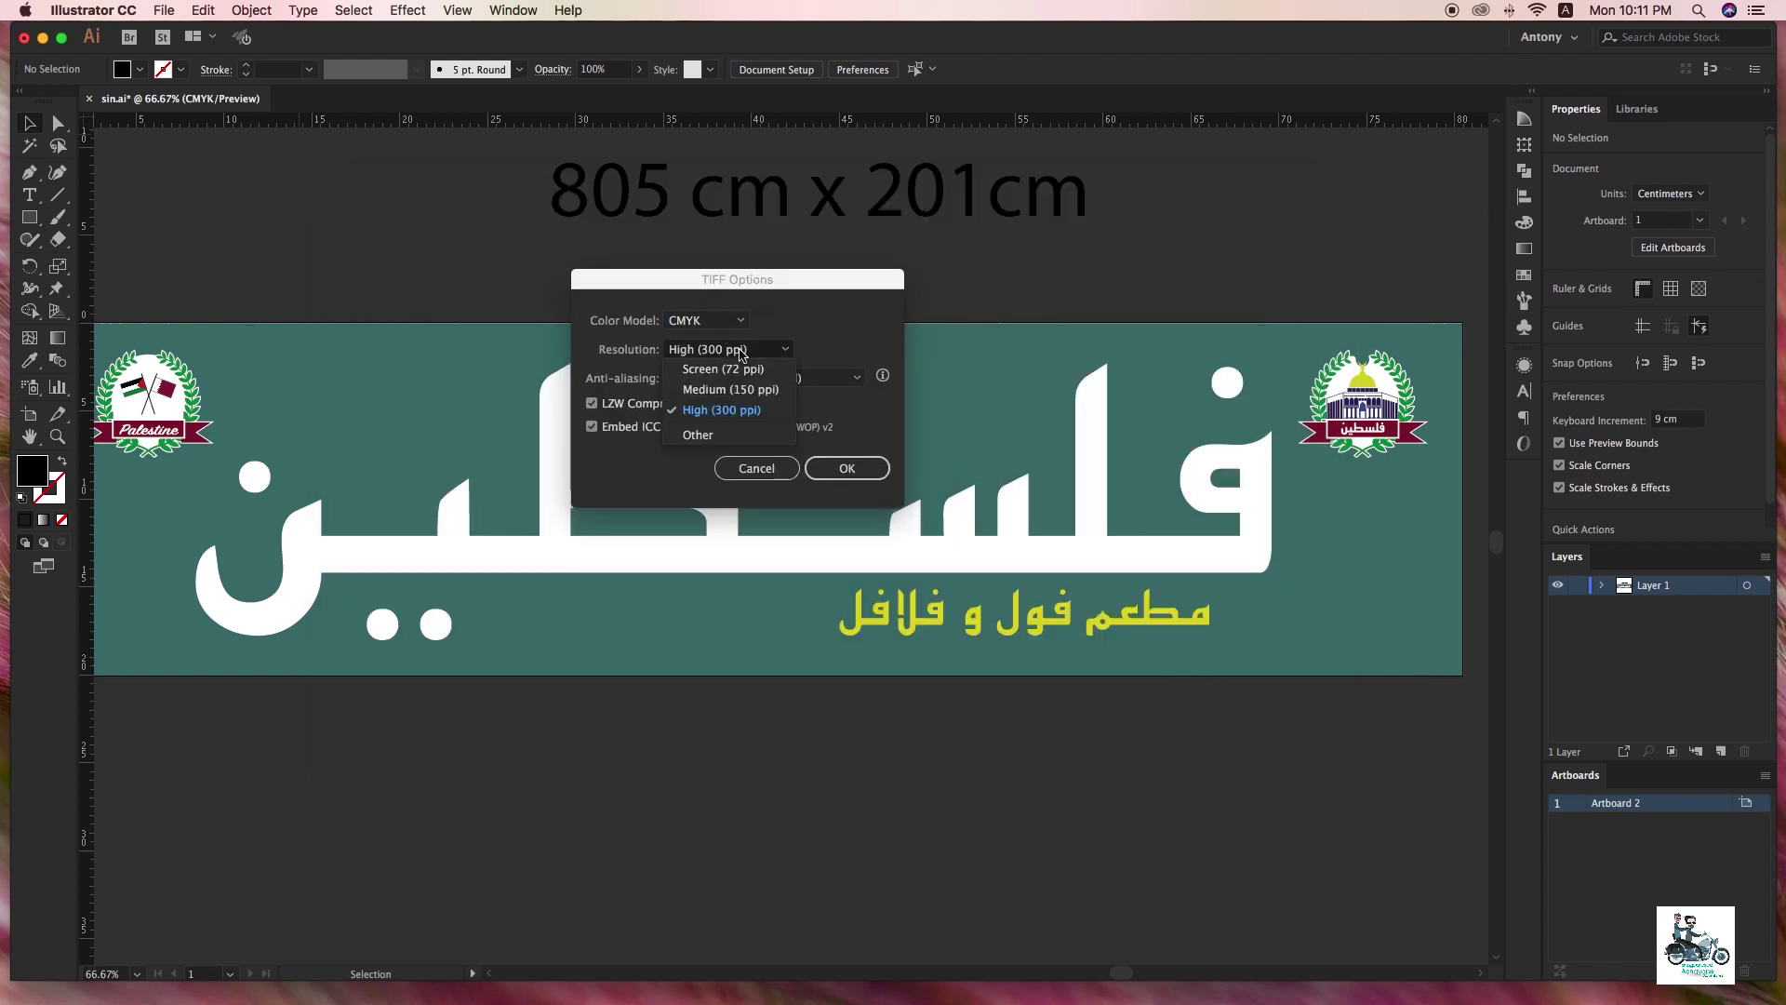
click(734, 436)
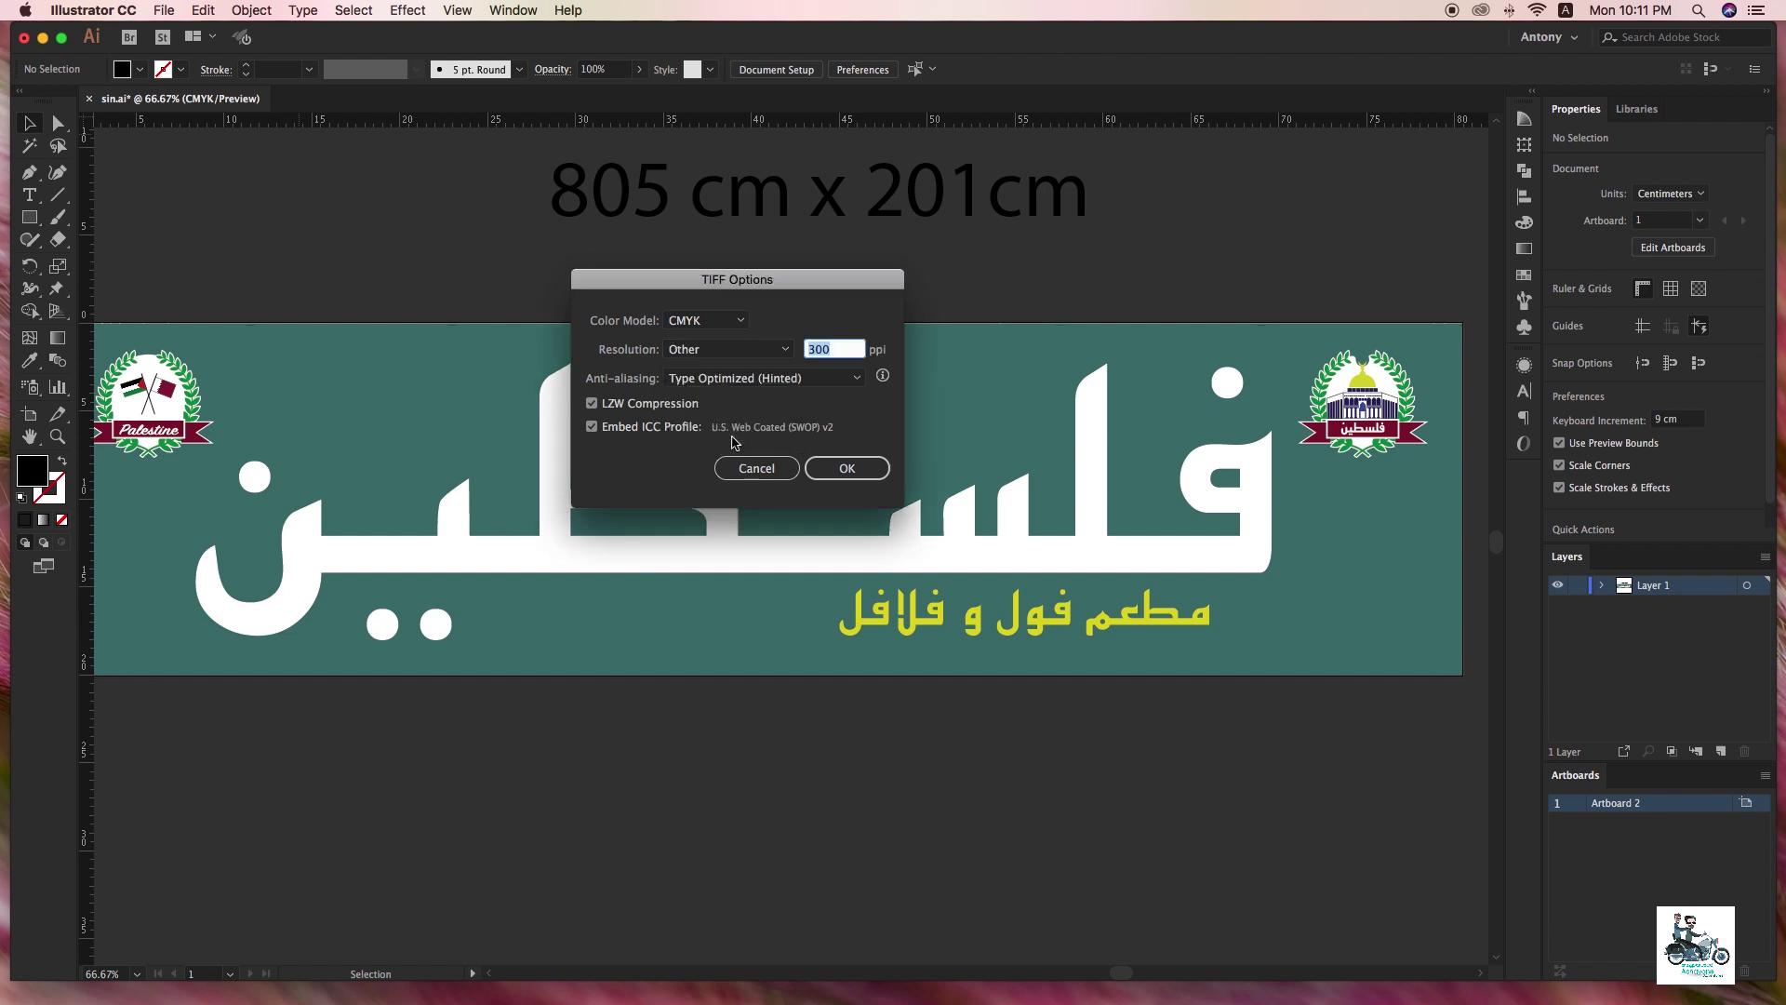
text(720)
click(883, 476)
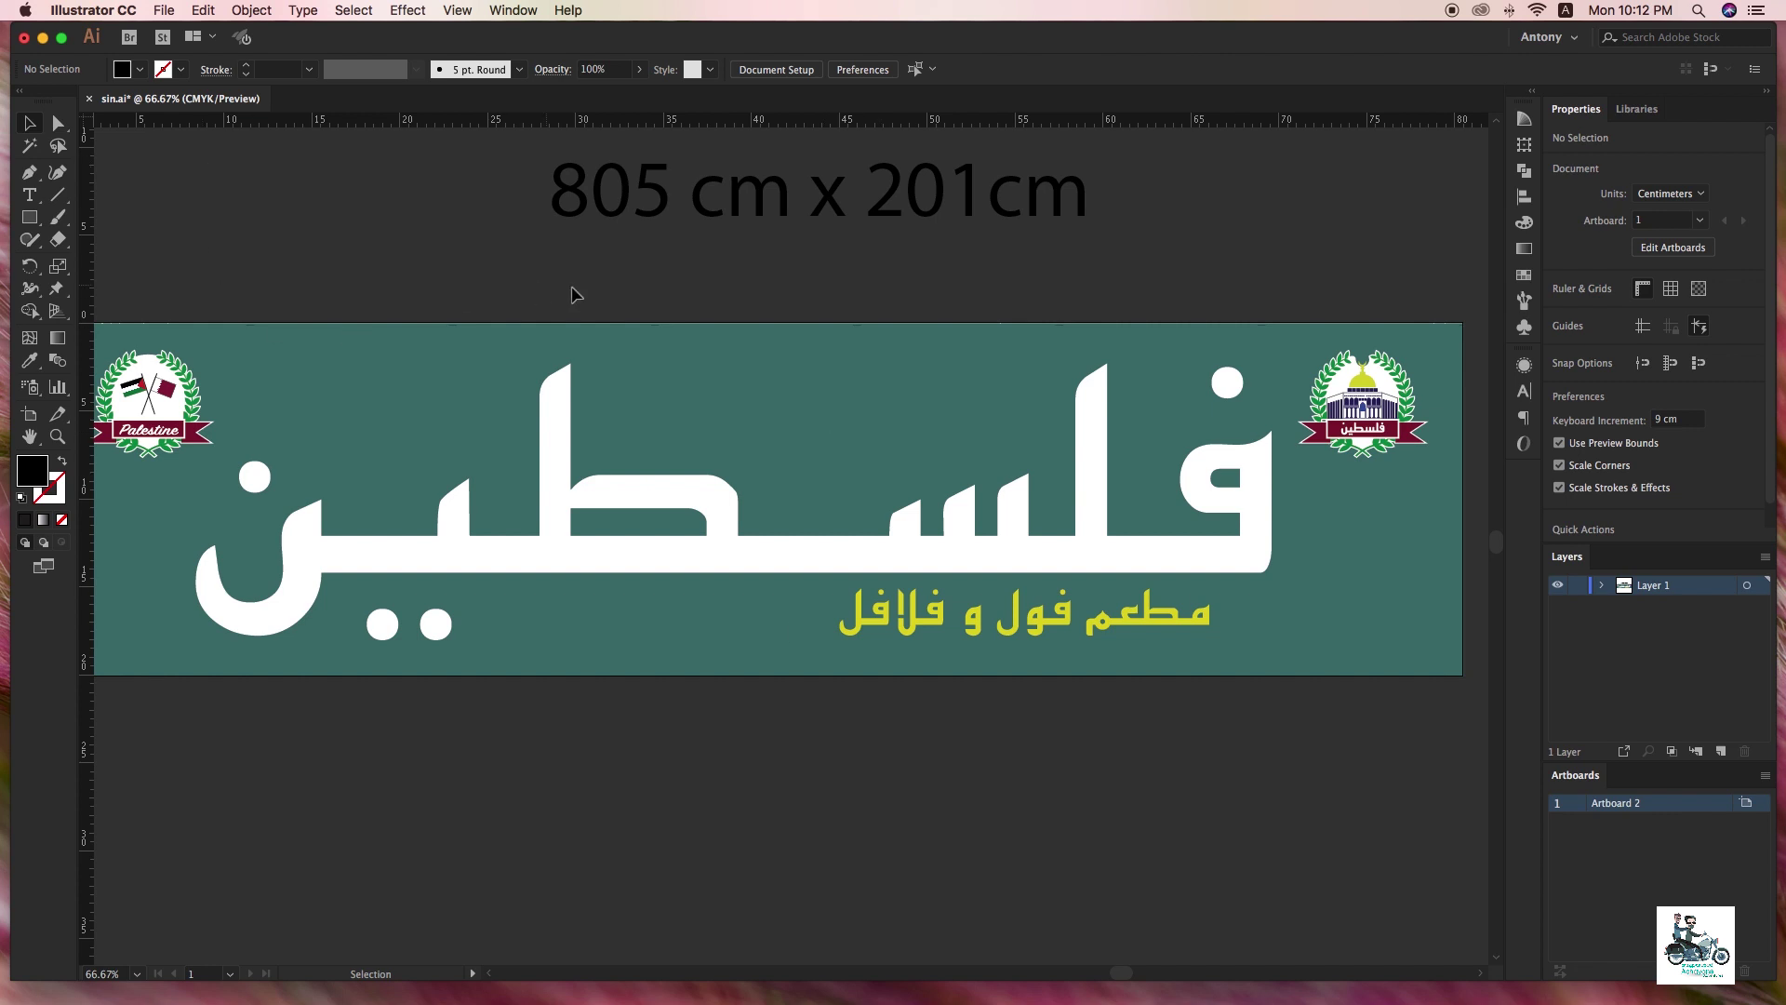
- In Photoshop, open sin-01.tif from the Palestine Restaurant > Flex folder
mouse_move(1003, 991)
click(1097, 981)
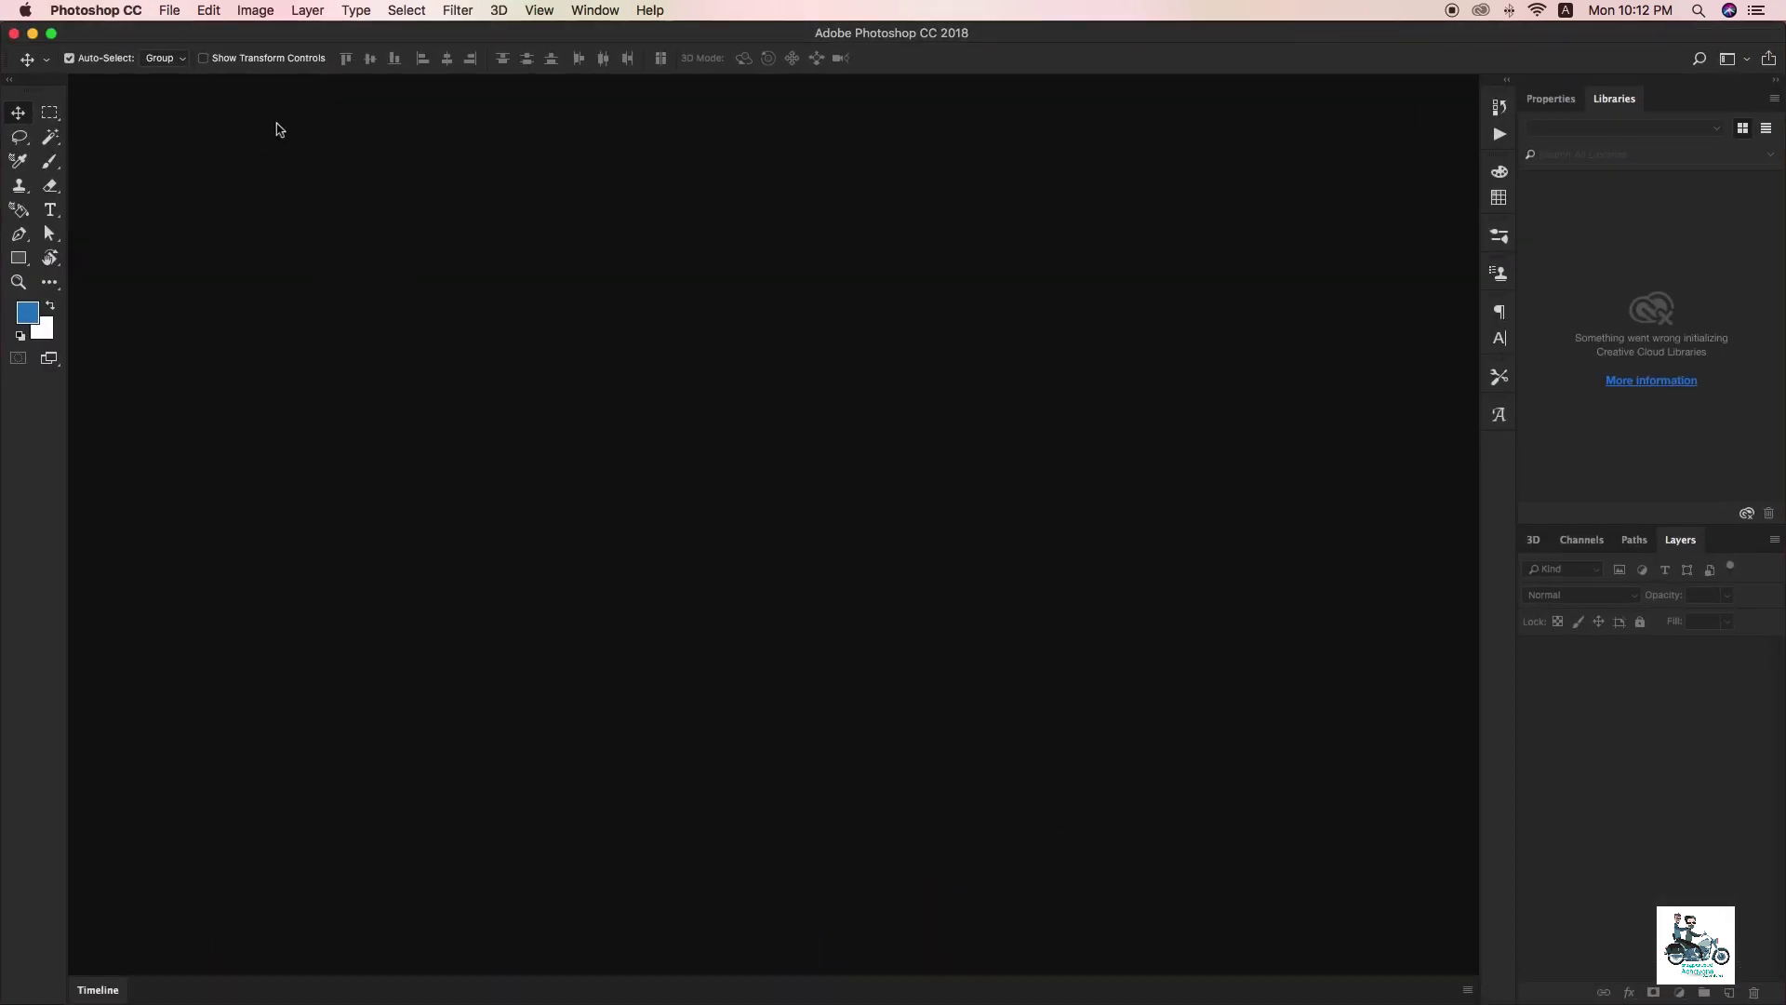
key(super+o)
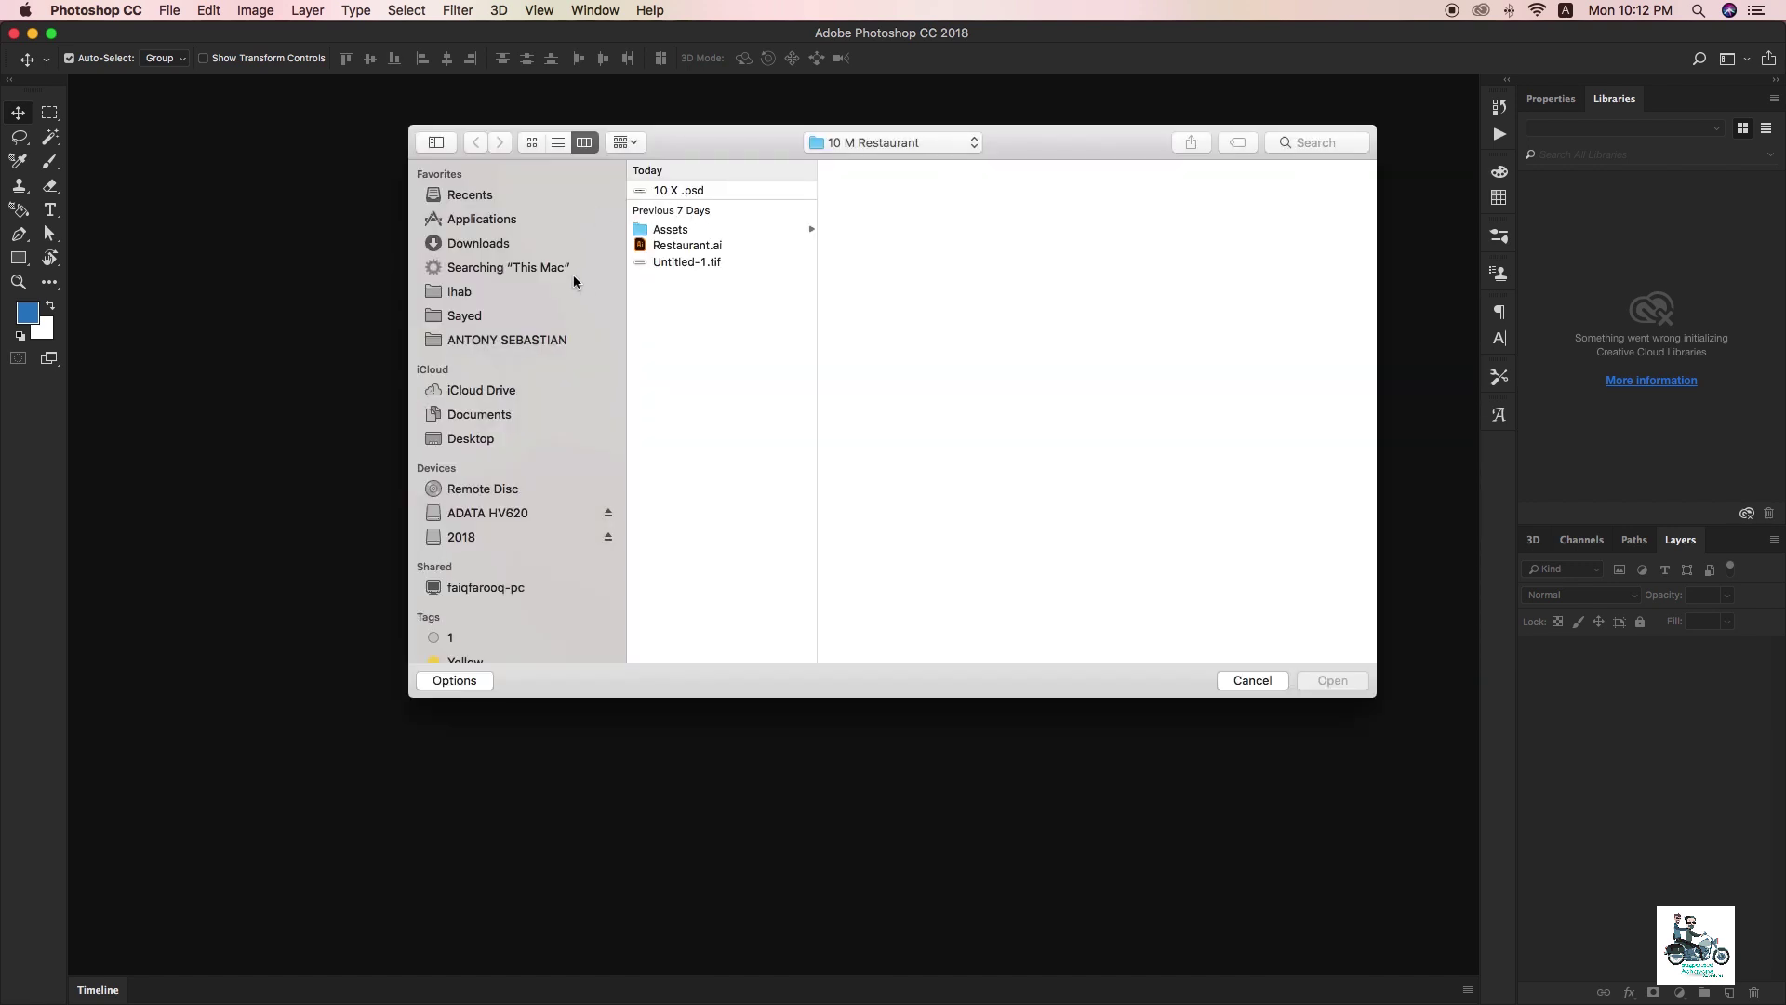
click(481, 290)
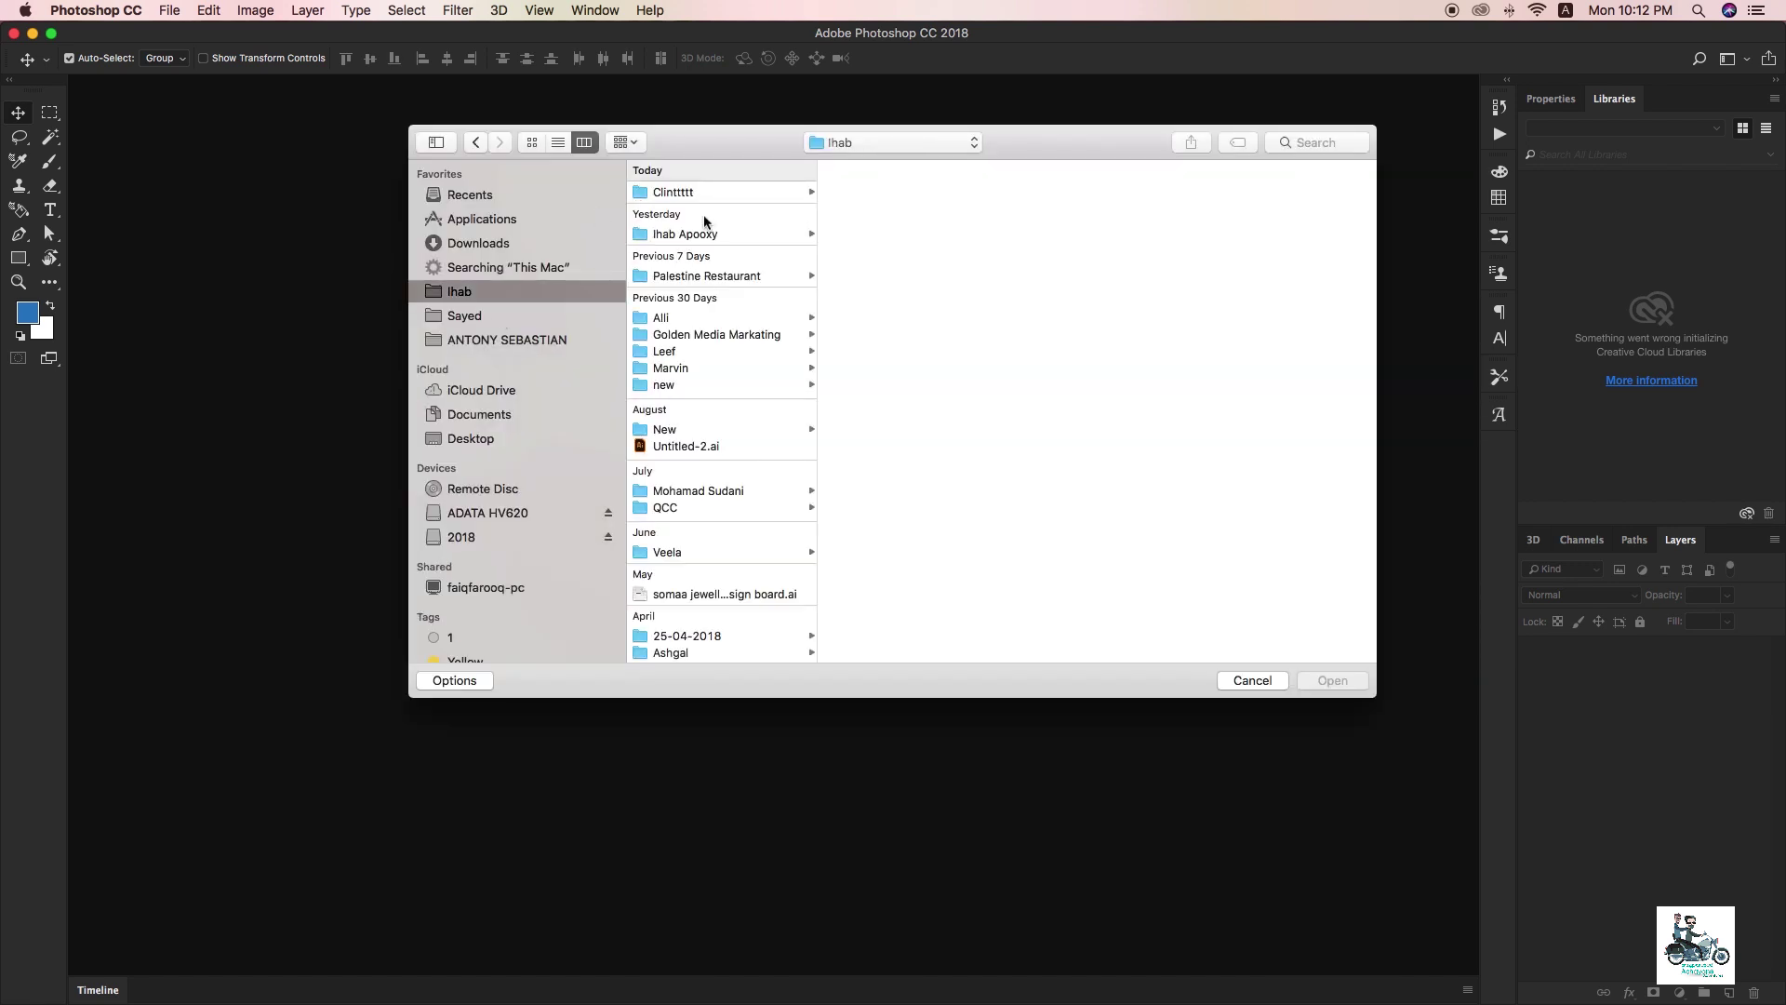
click(735, 278)
click(899, 193)
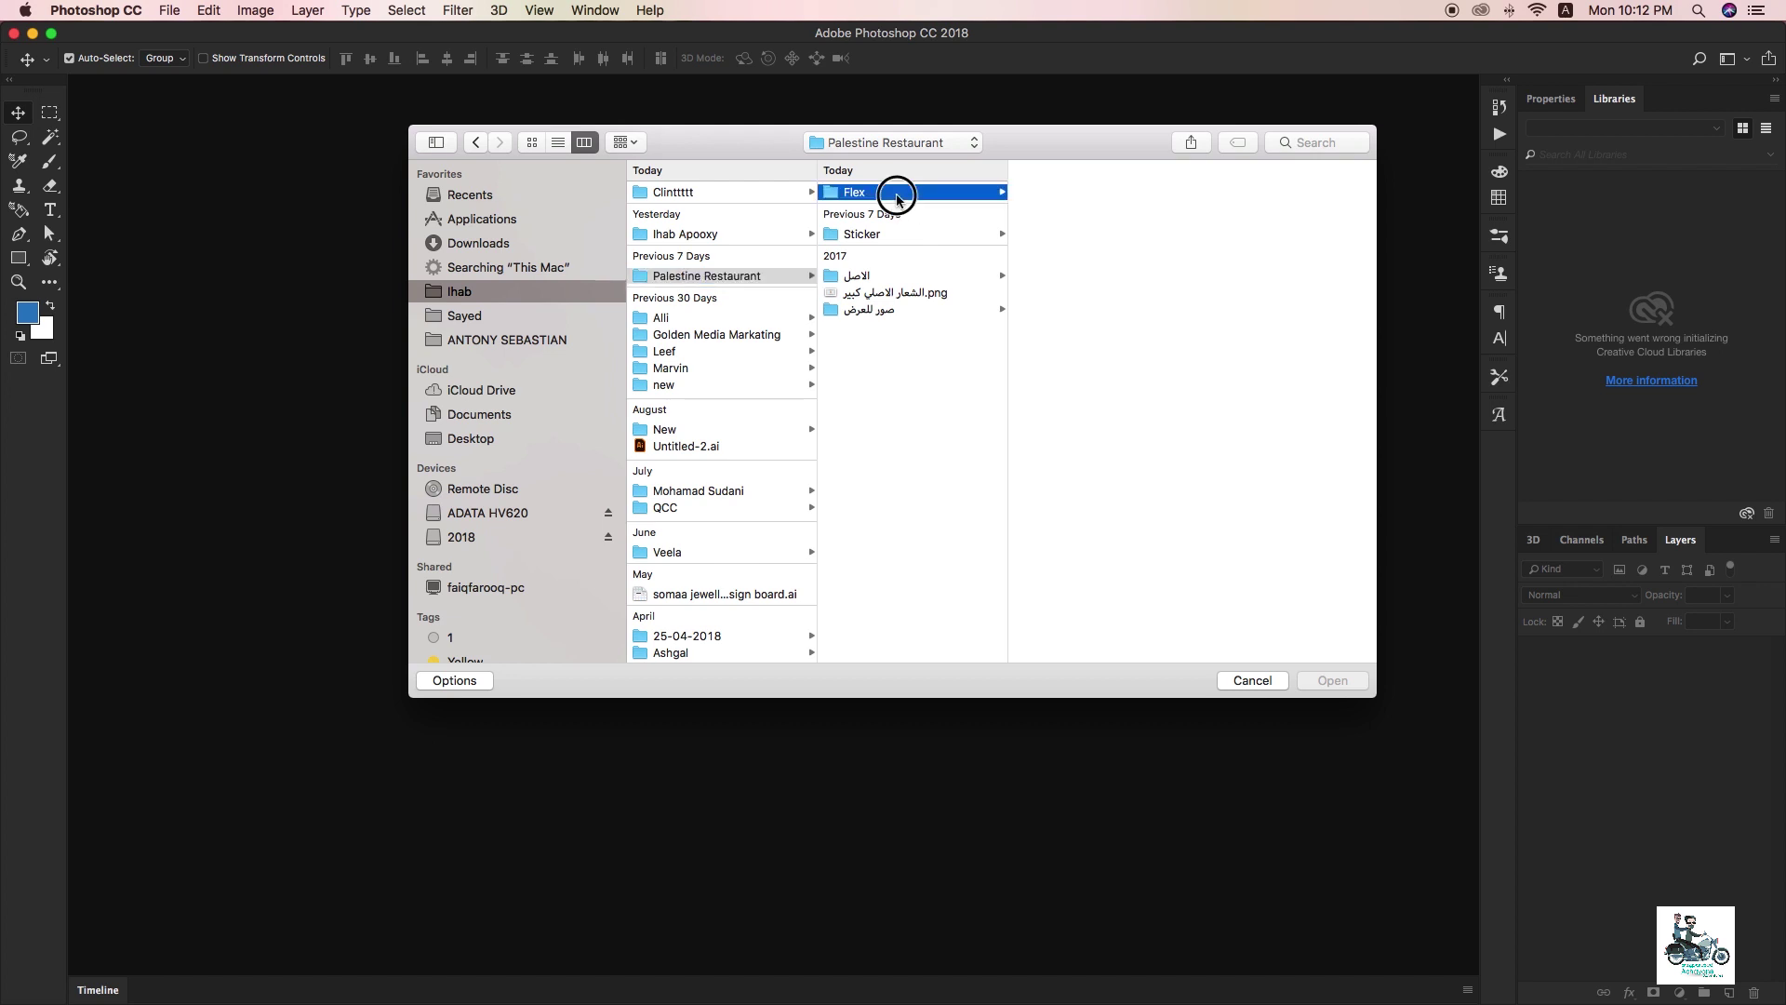
click(1067, 246)
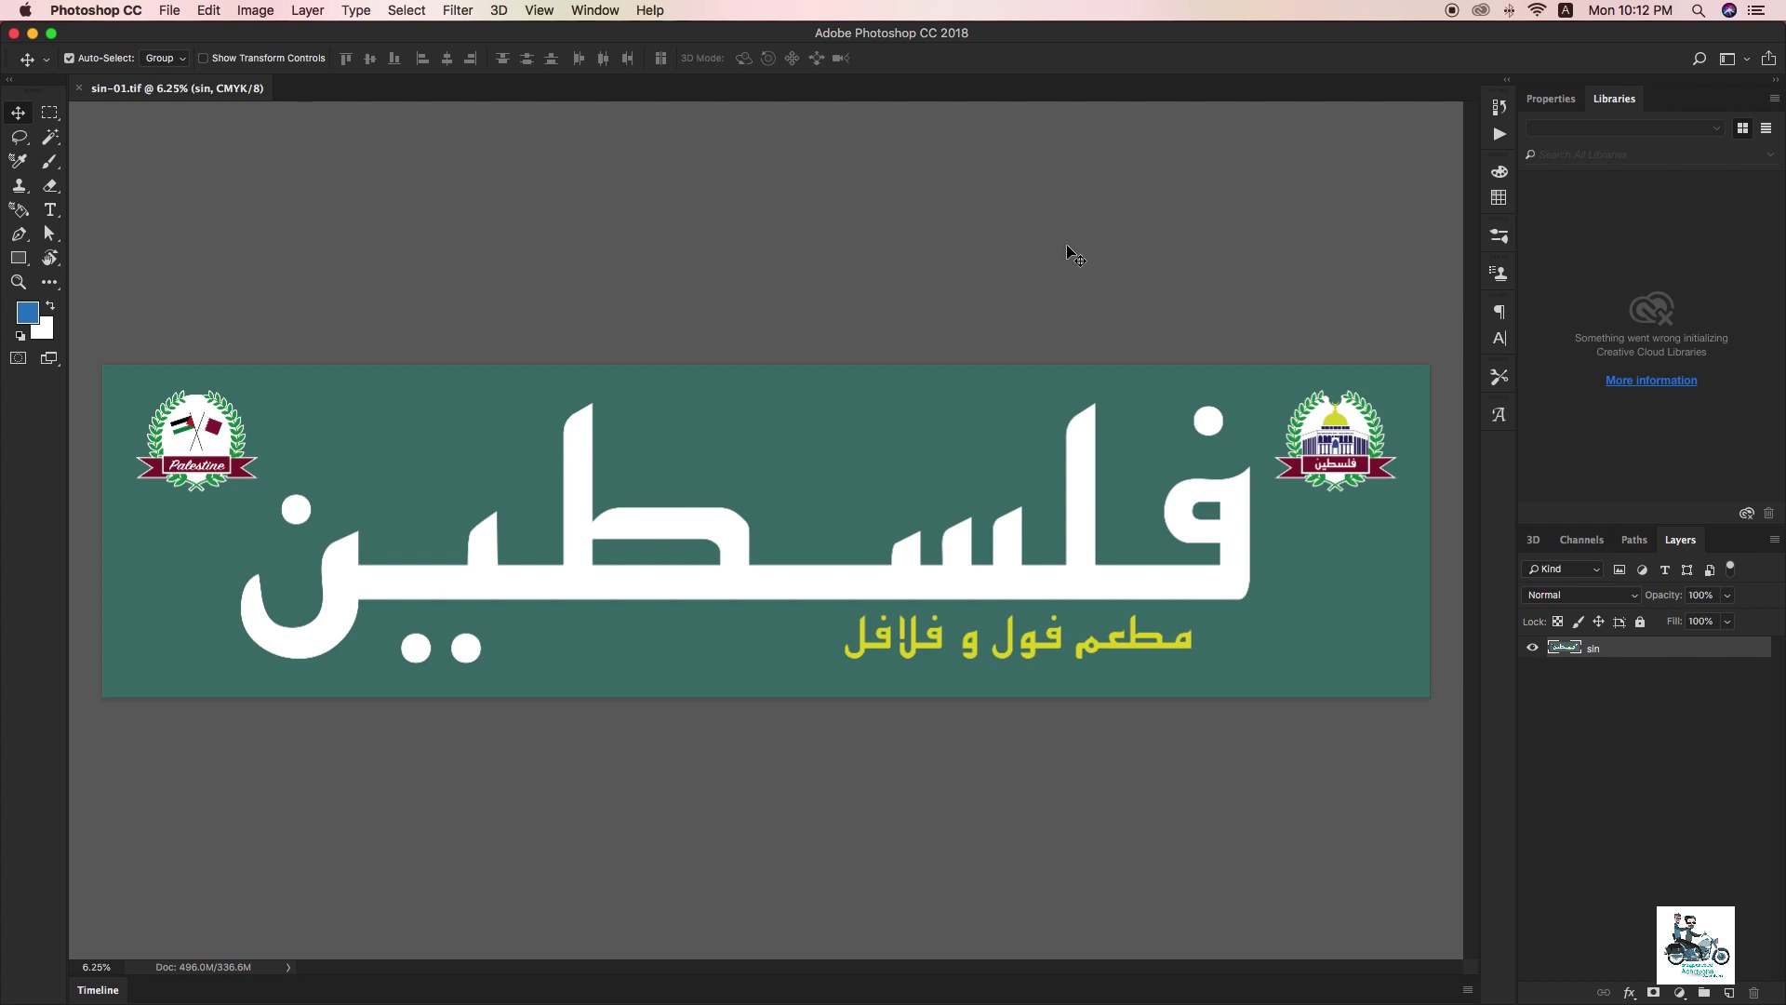
- In Image Size, turn Resample off, change the resolution from 720 to 72 ppi, then re-enable Resample
key(super+alt+i)
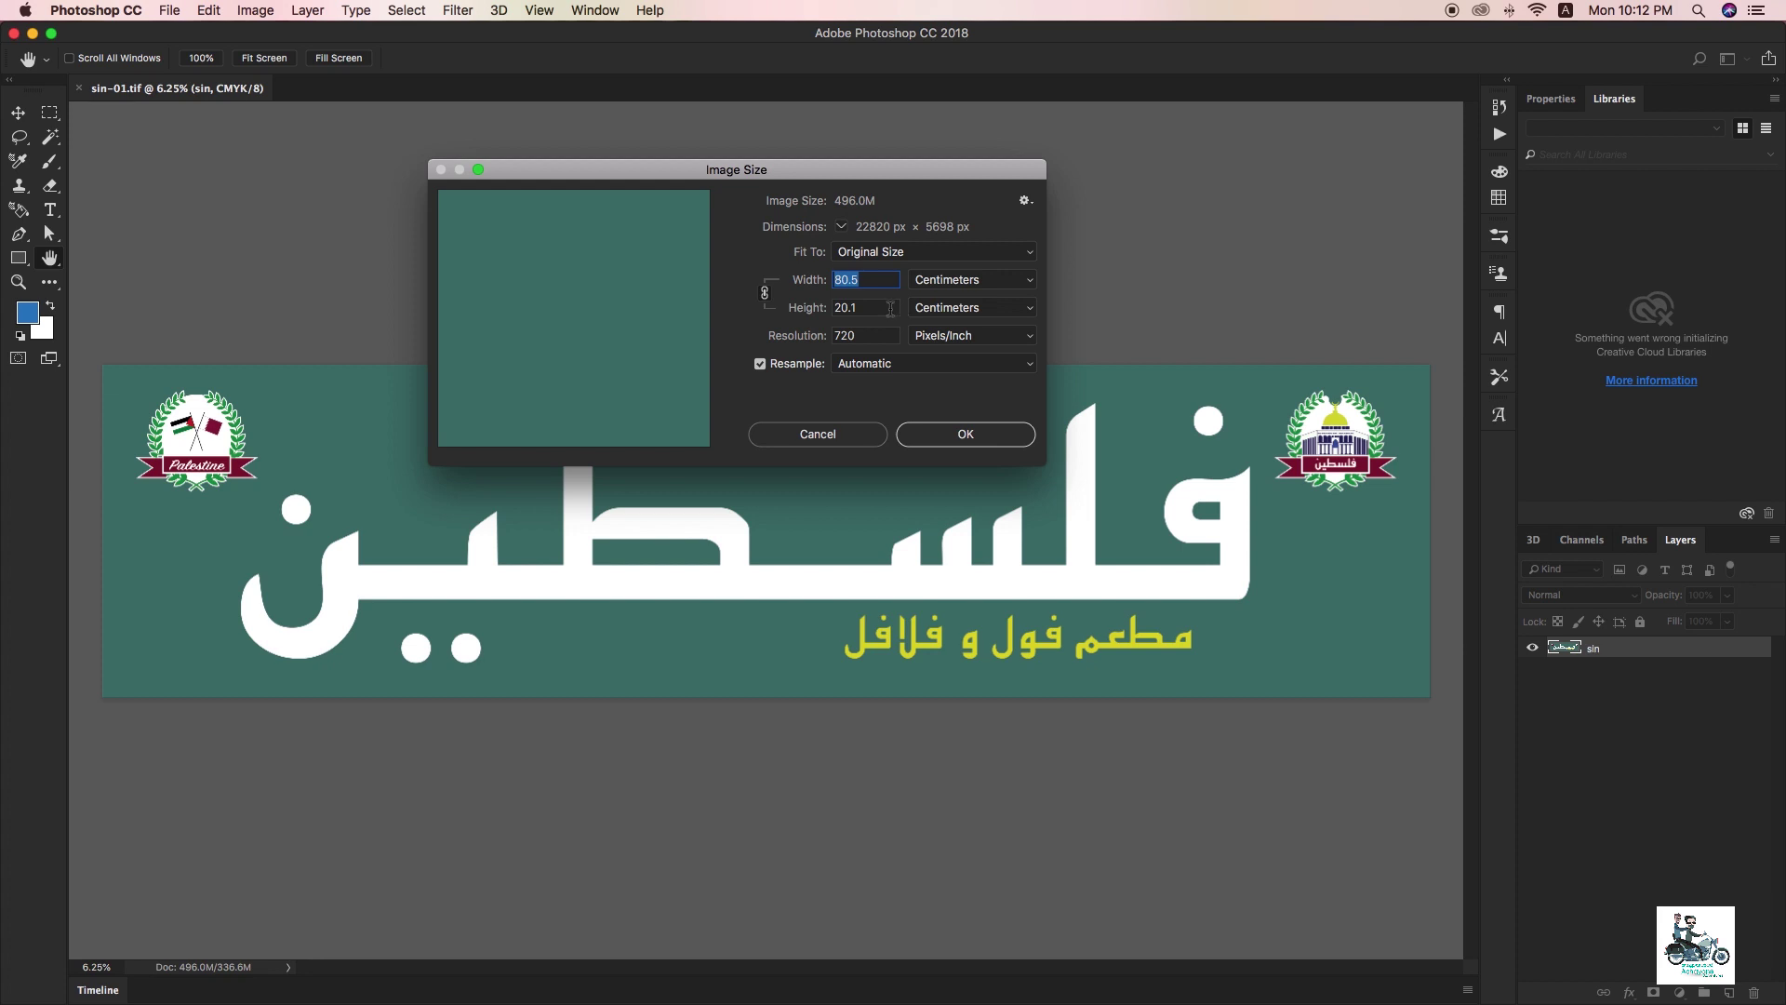
drag(831, 177, 792, 195)
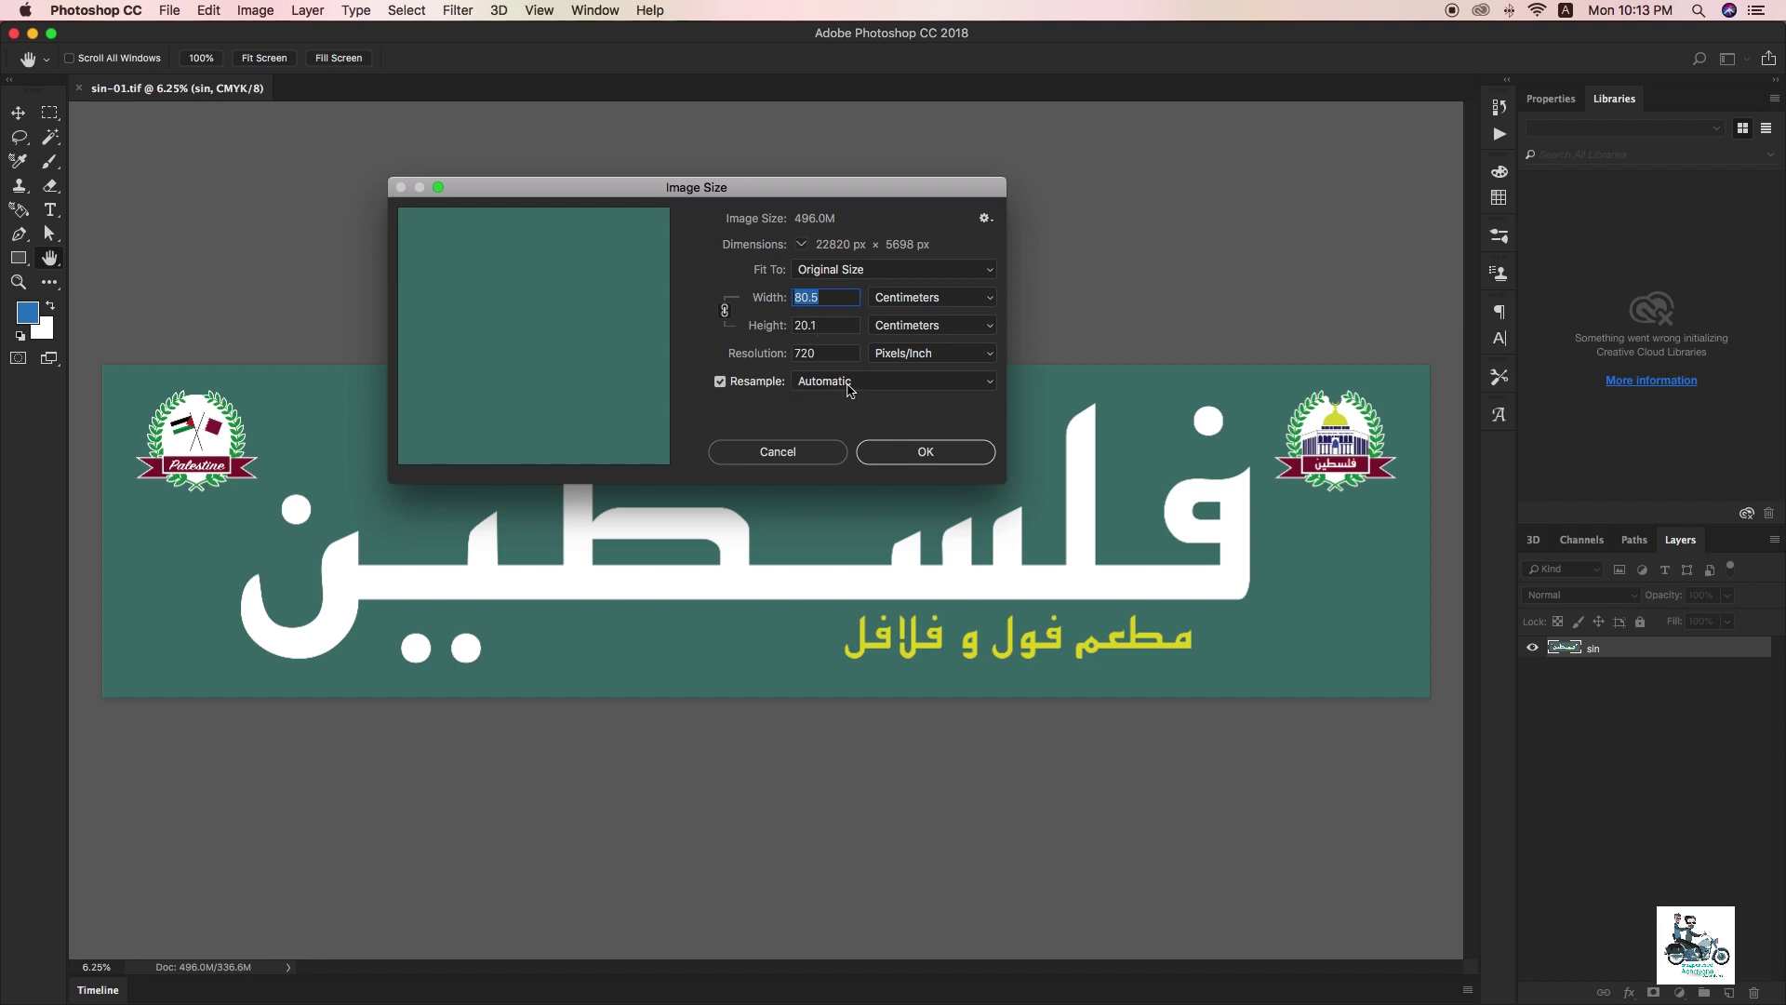
click(720, 382)
double_click(828, 354)
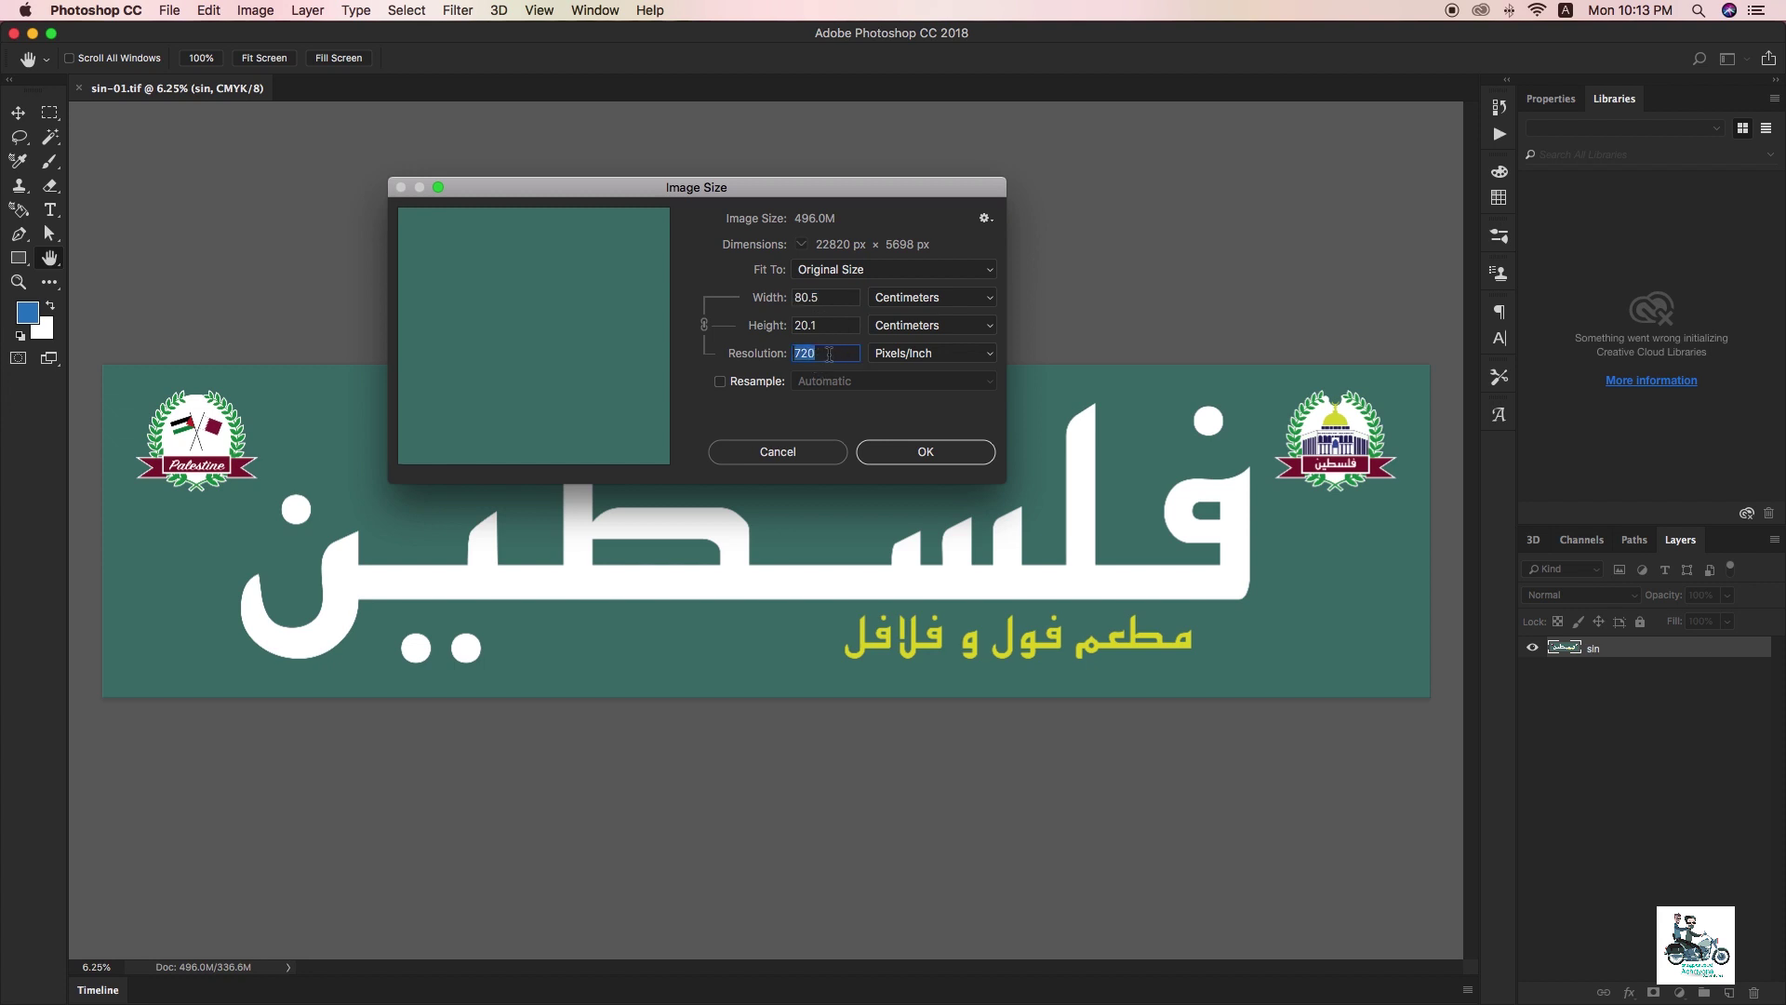
click(834, 353)
key(BackSpace)
click(738, 382)
- Compare the resampled 72 ppi size, then cancel it and reopen Image Size
click(719, 381)
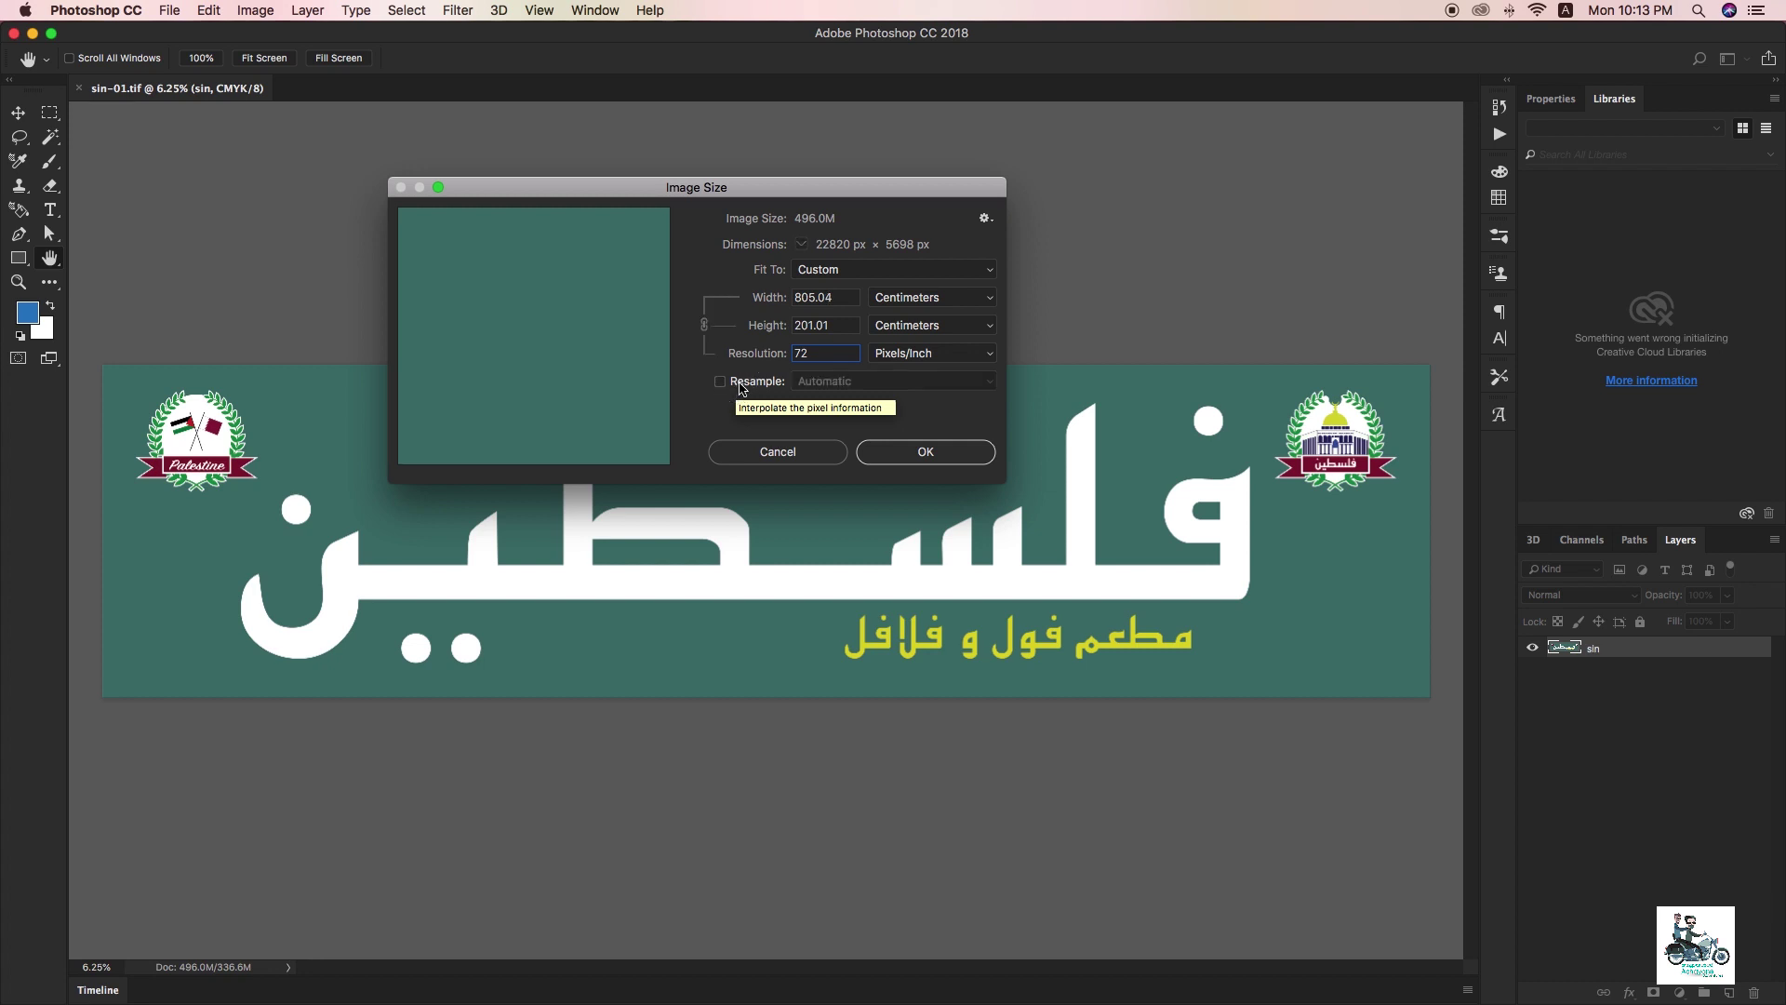
click(831, 352)
text(0)
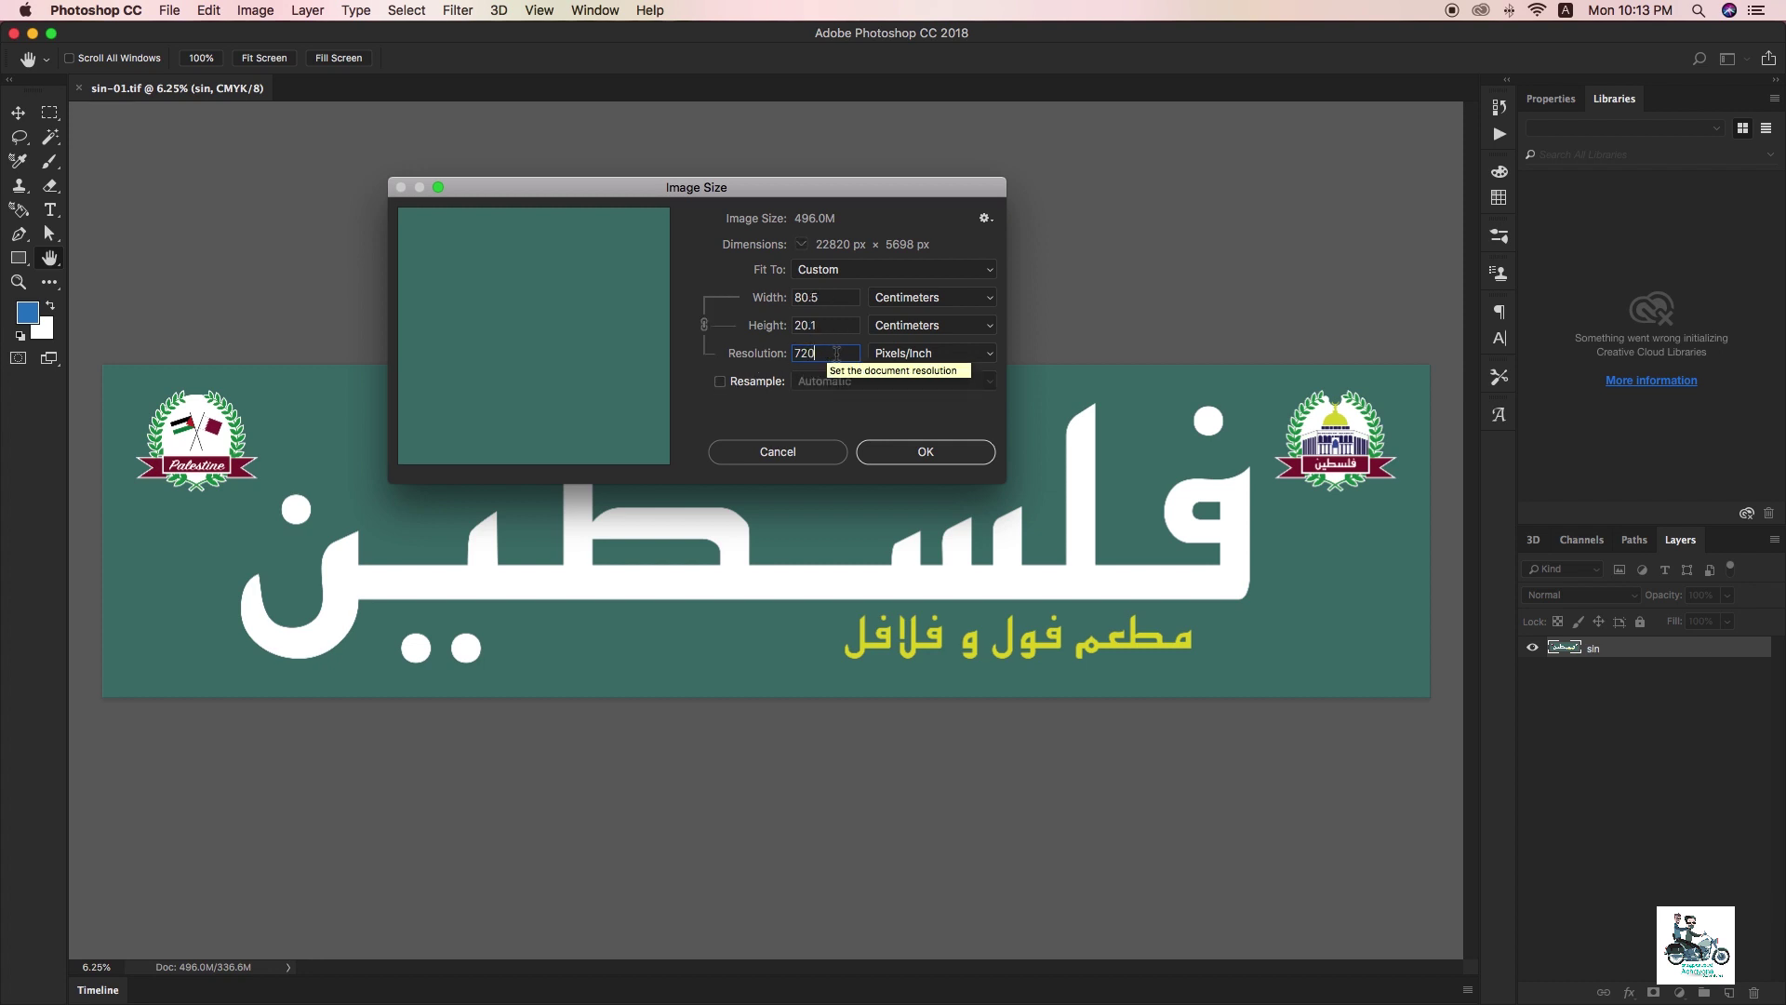
click(754, 386)
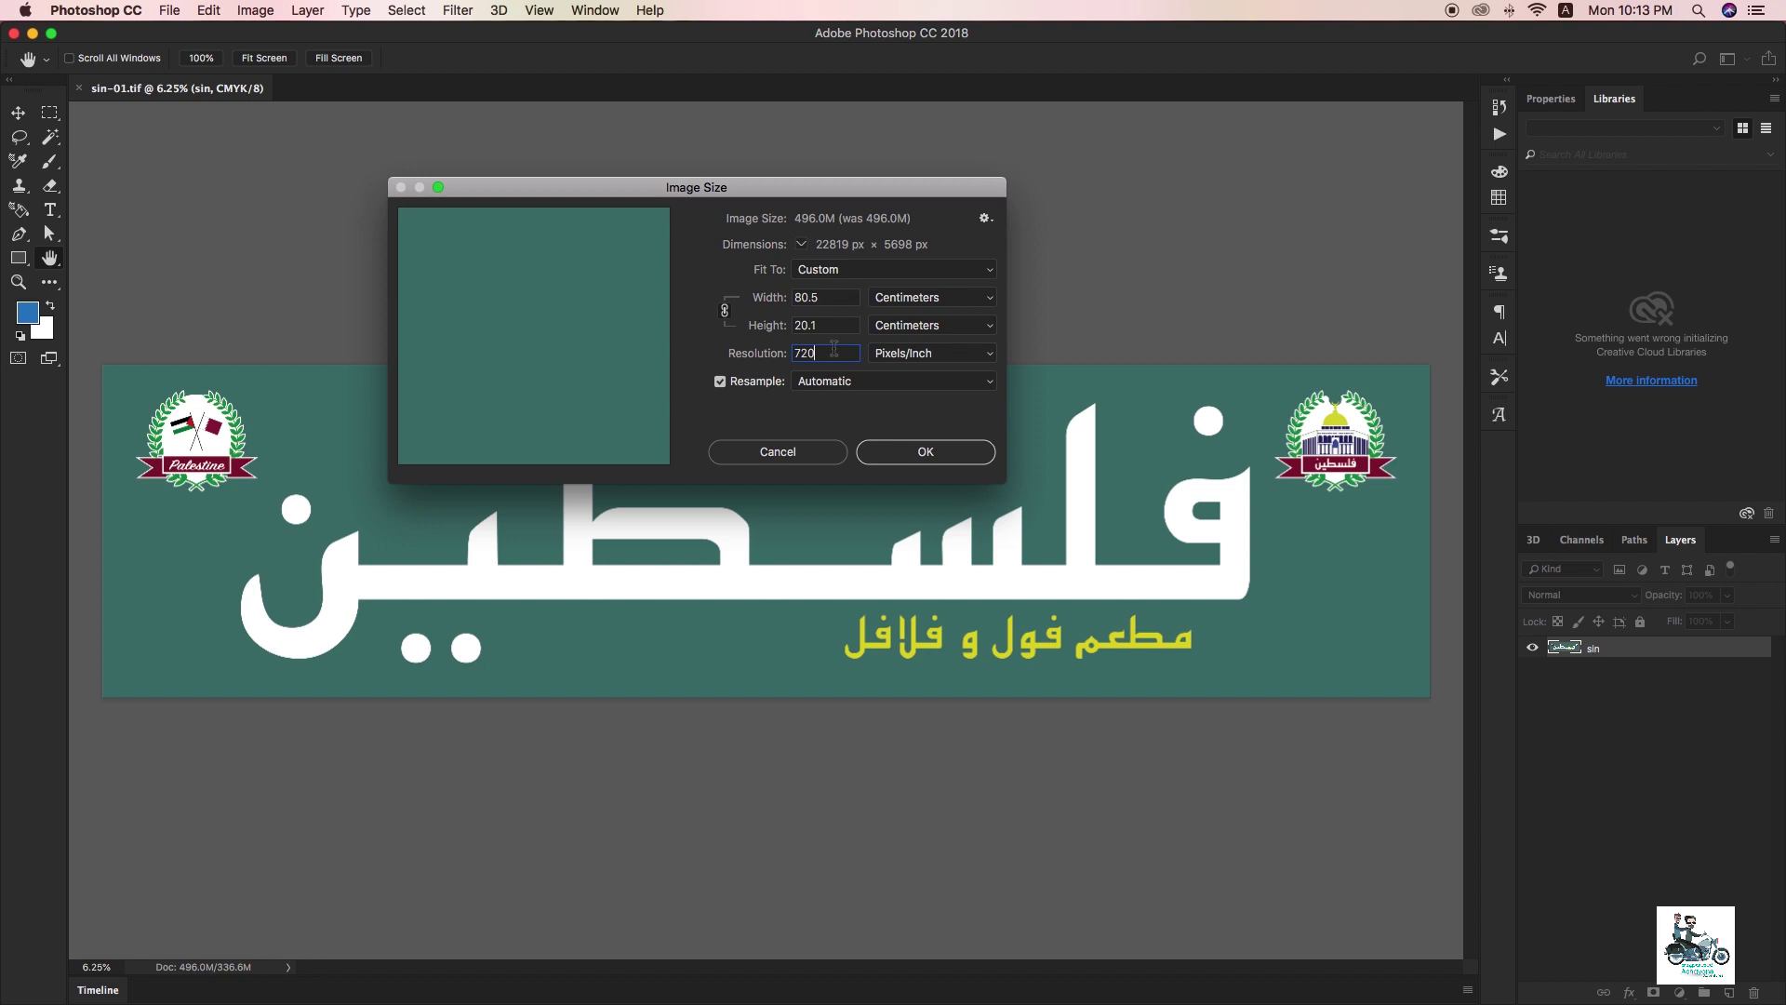
key(BackSpace)
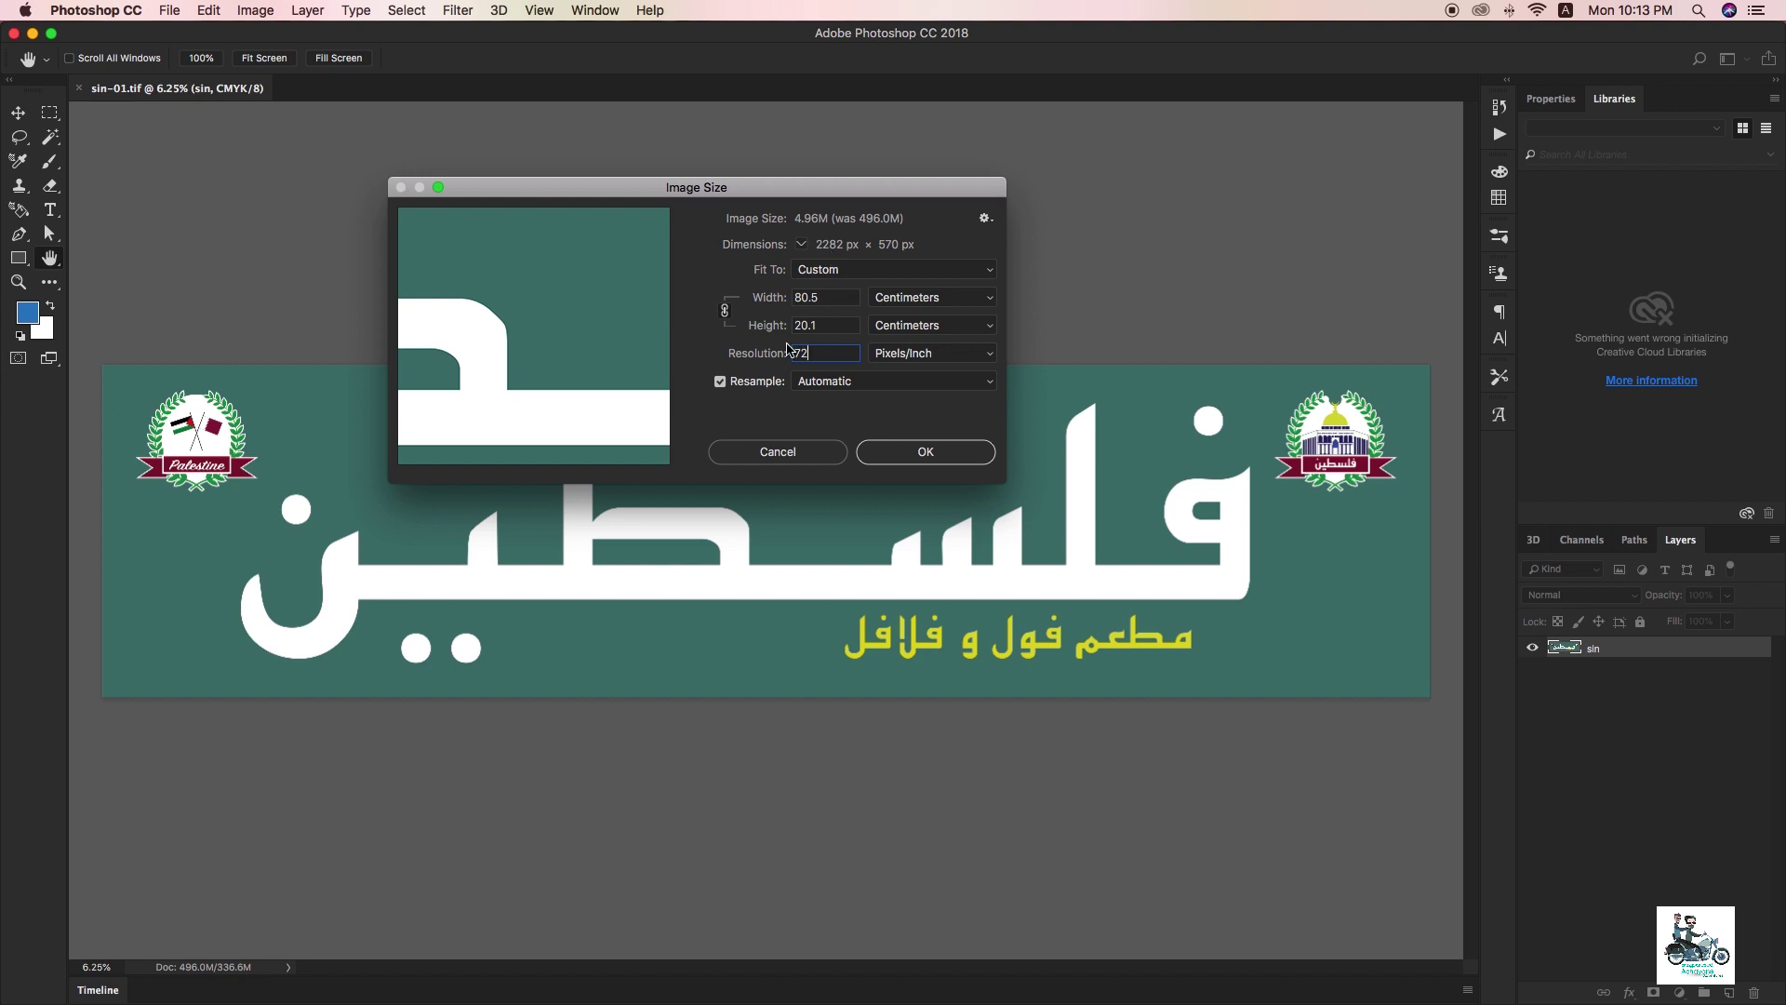
key(Escape)
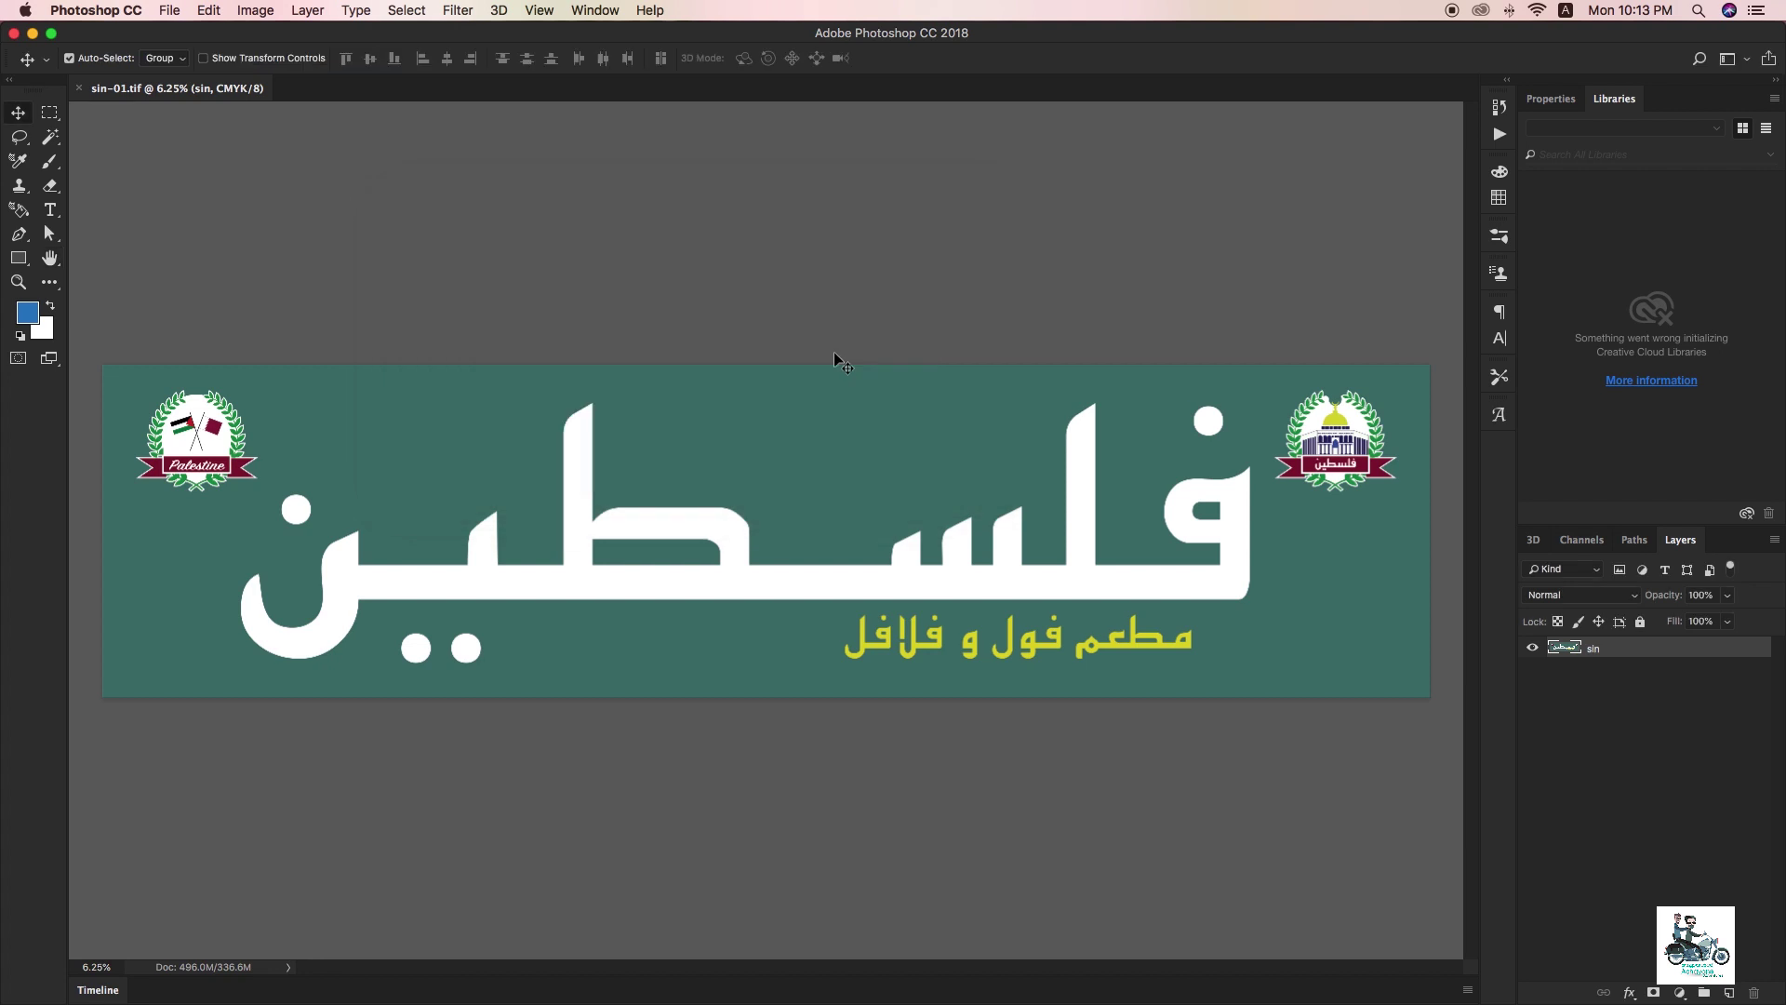
key(super+alt+i)
- Apply 72 ppi with Resample unchecked, then reopen Image Size to verify
click(762, 381)
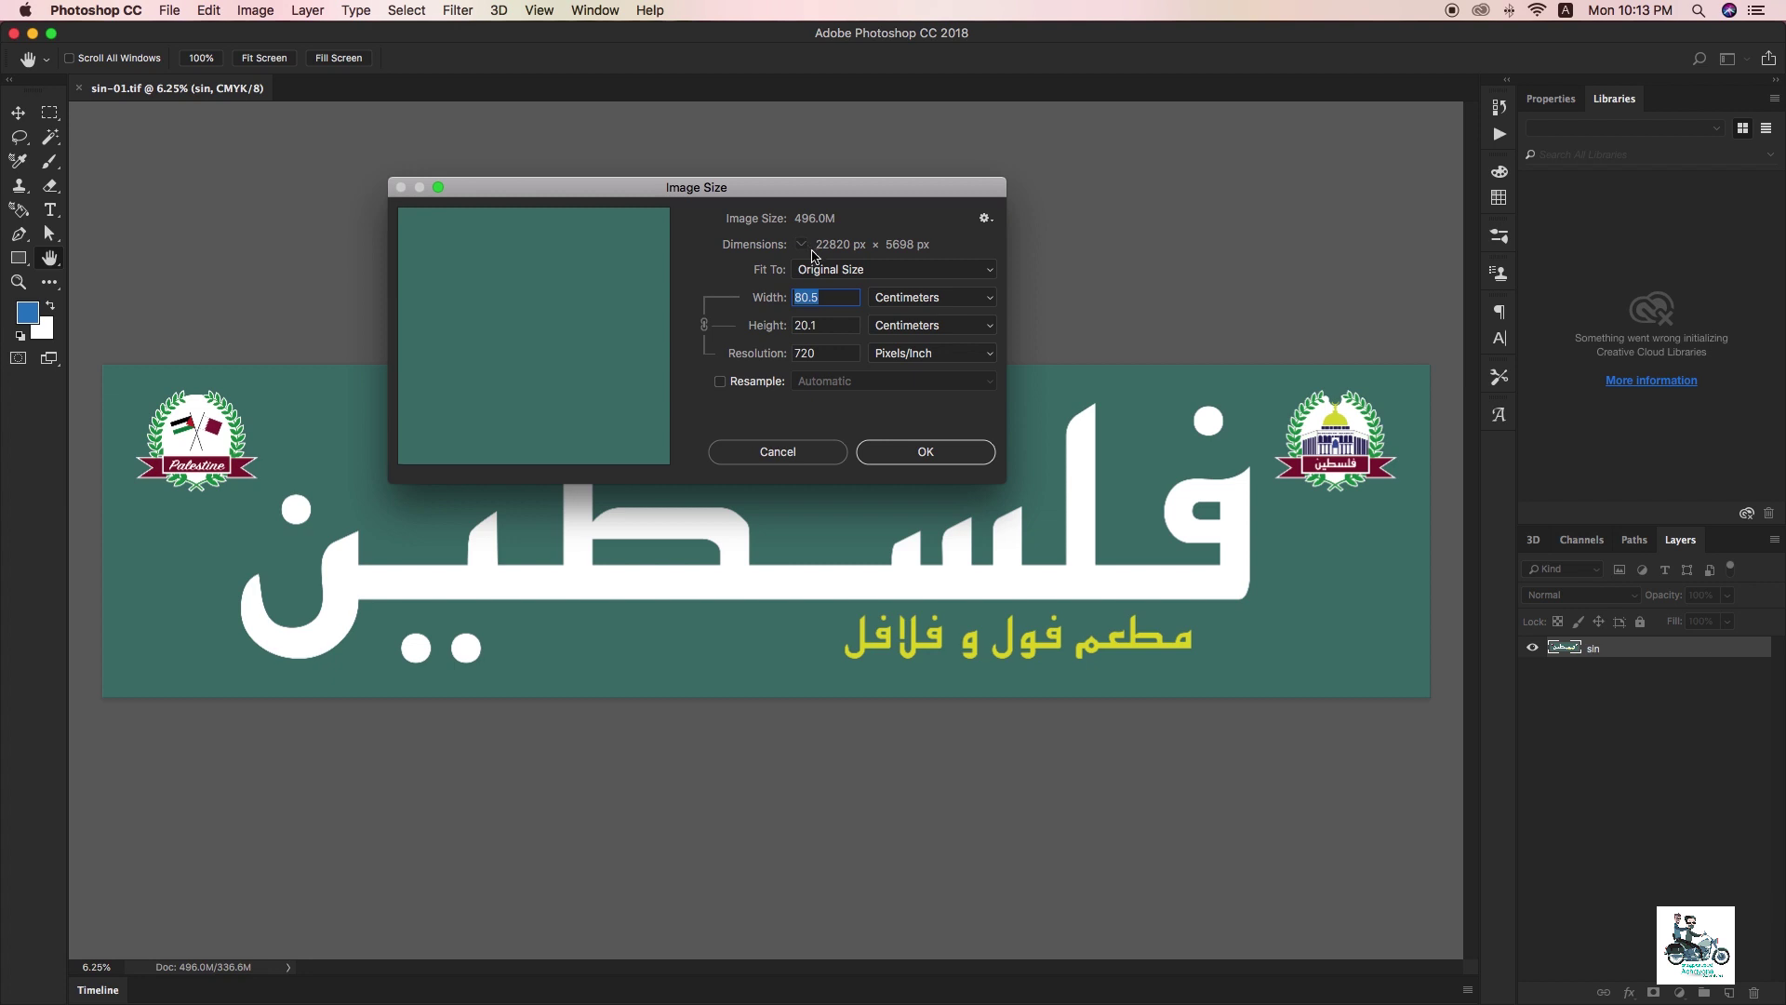
click(831, 354)
key(BackSpace)
click(937, 453)
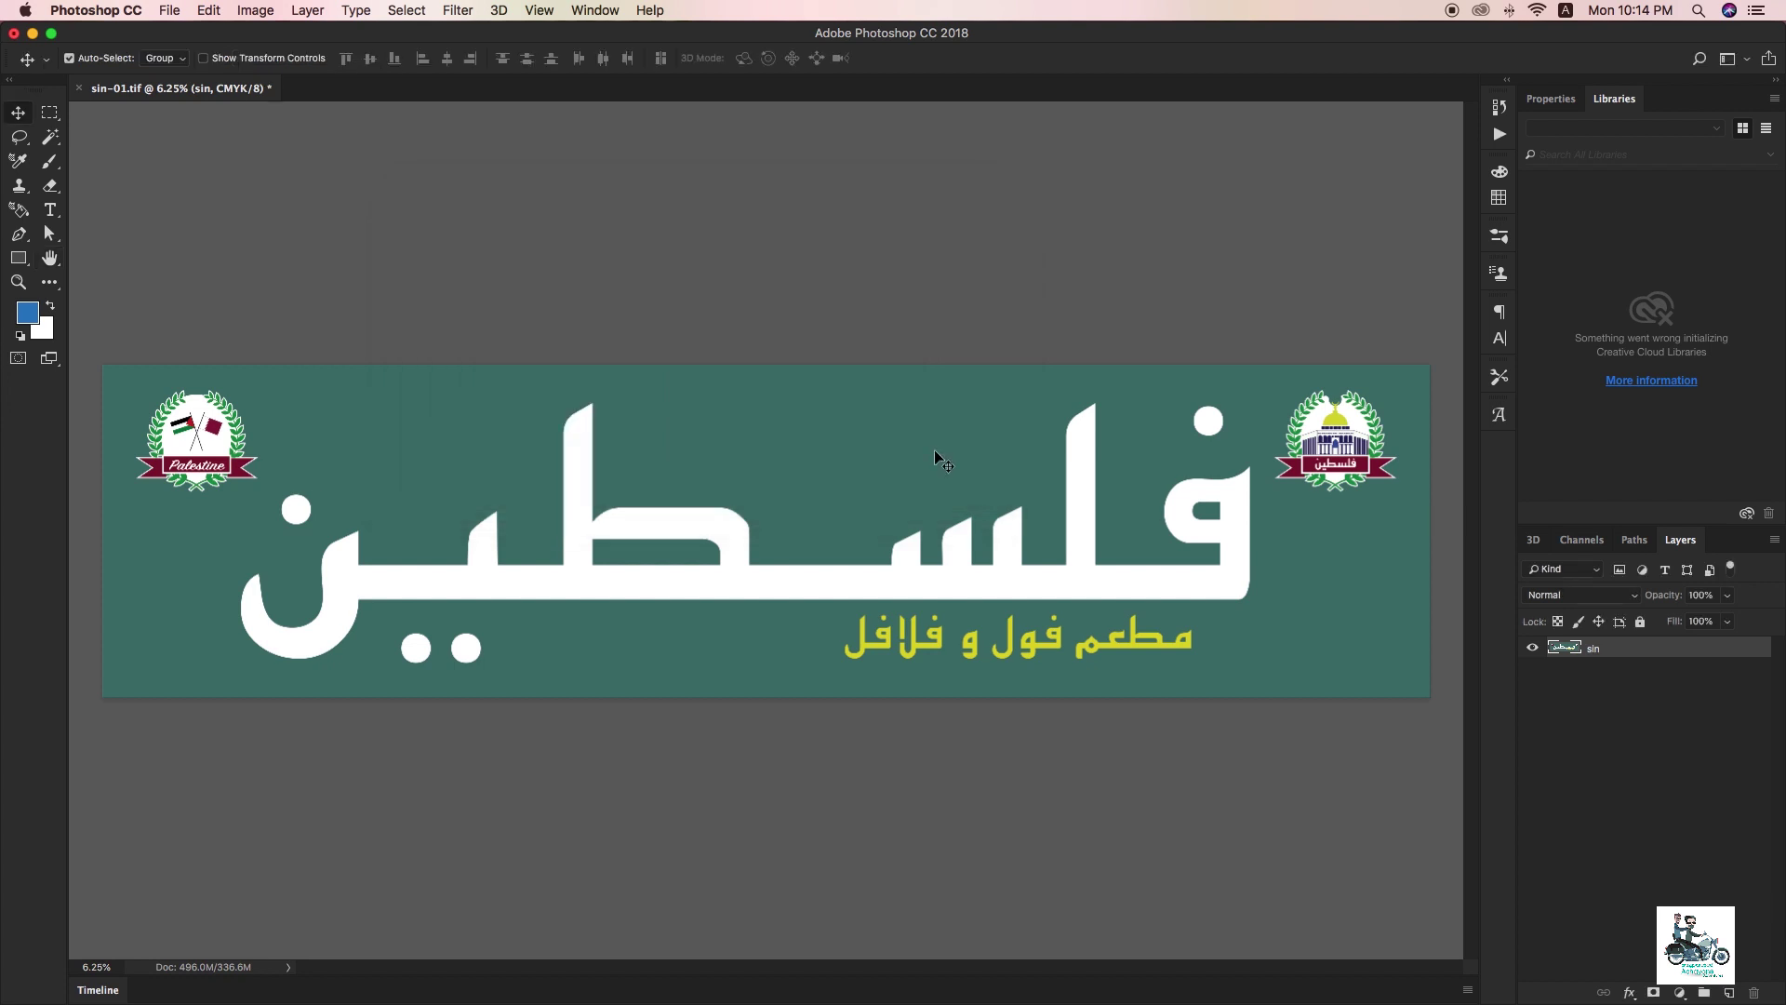
key(super+alt+i)
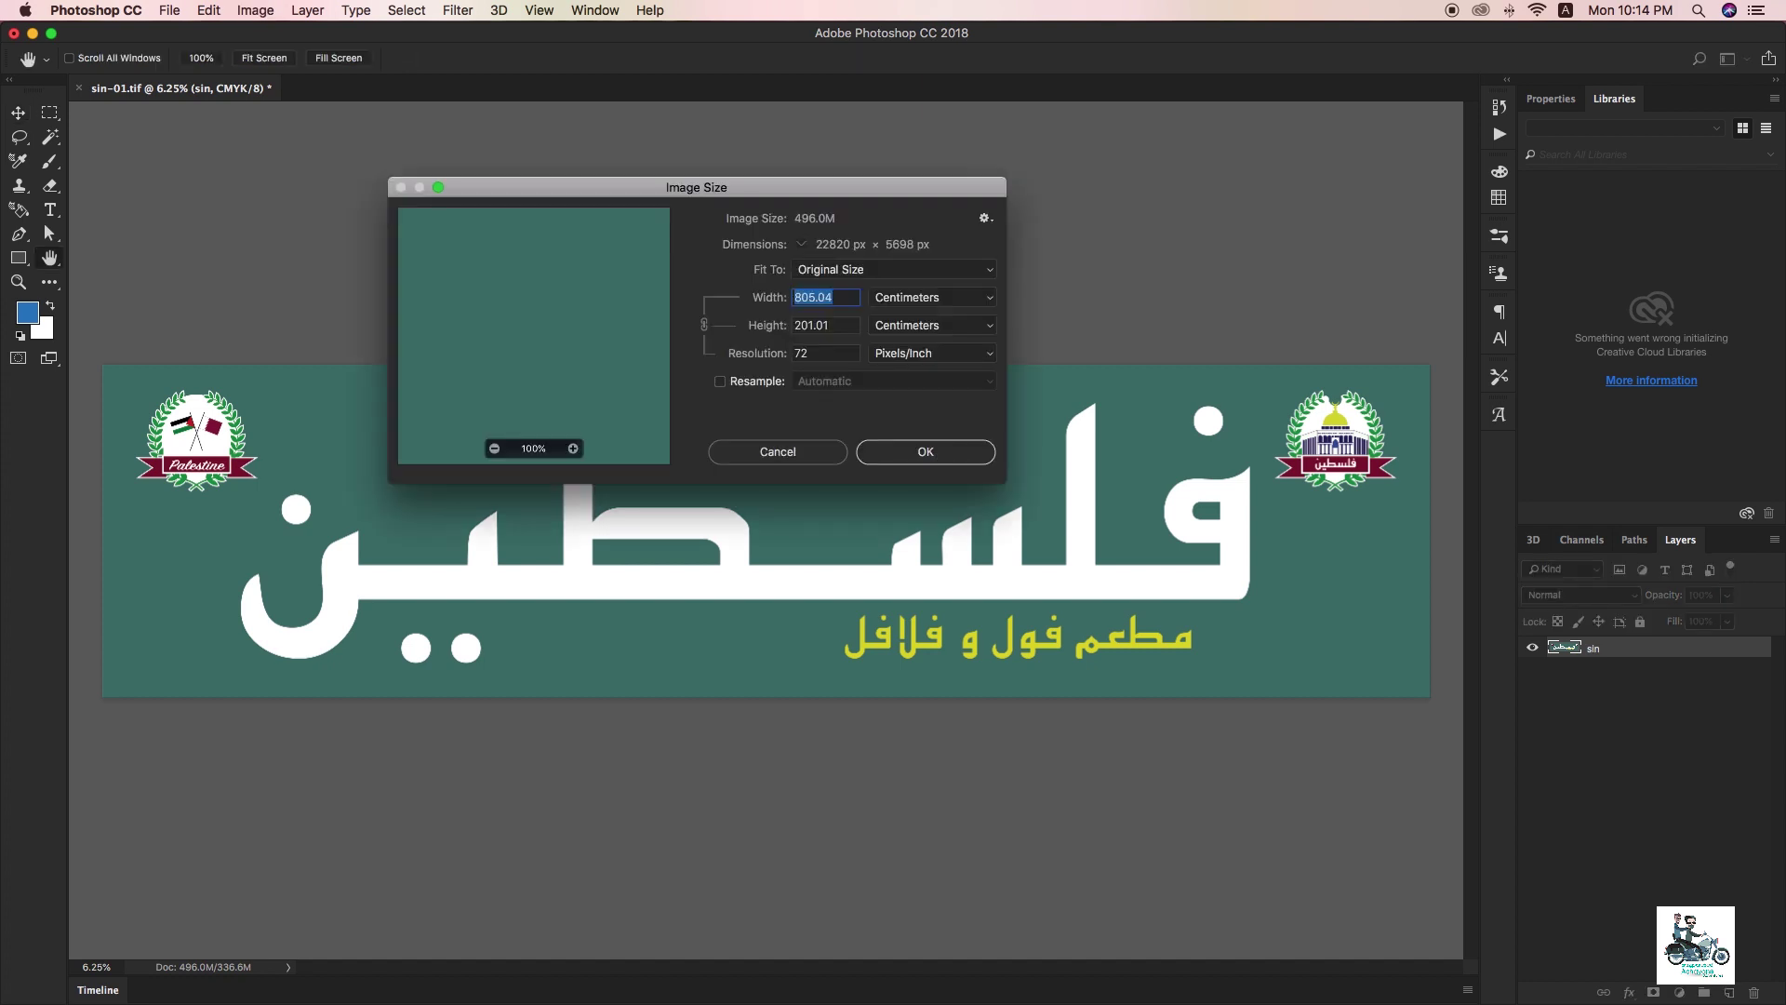
- Close and reopen Image Size to confirm 805.04 × 201.01 cm at 72 ppi
click(937, 454)
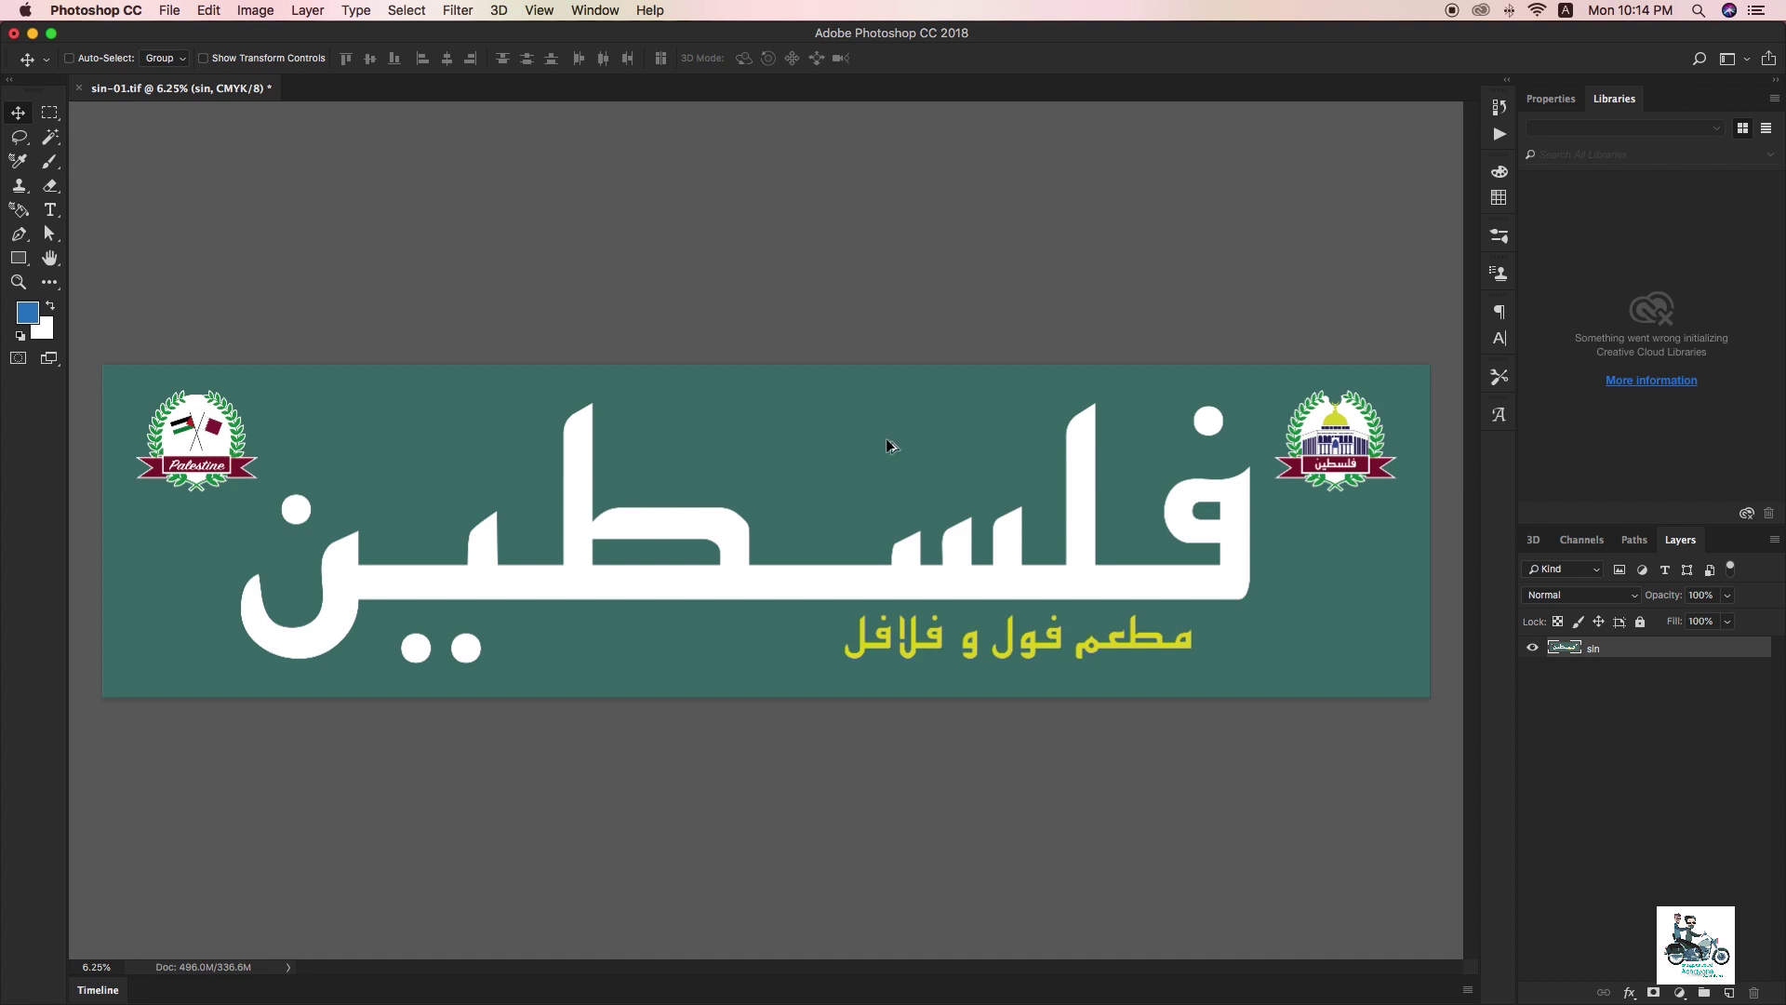
key(super+alt+i)
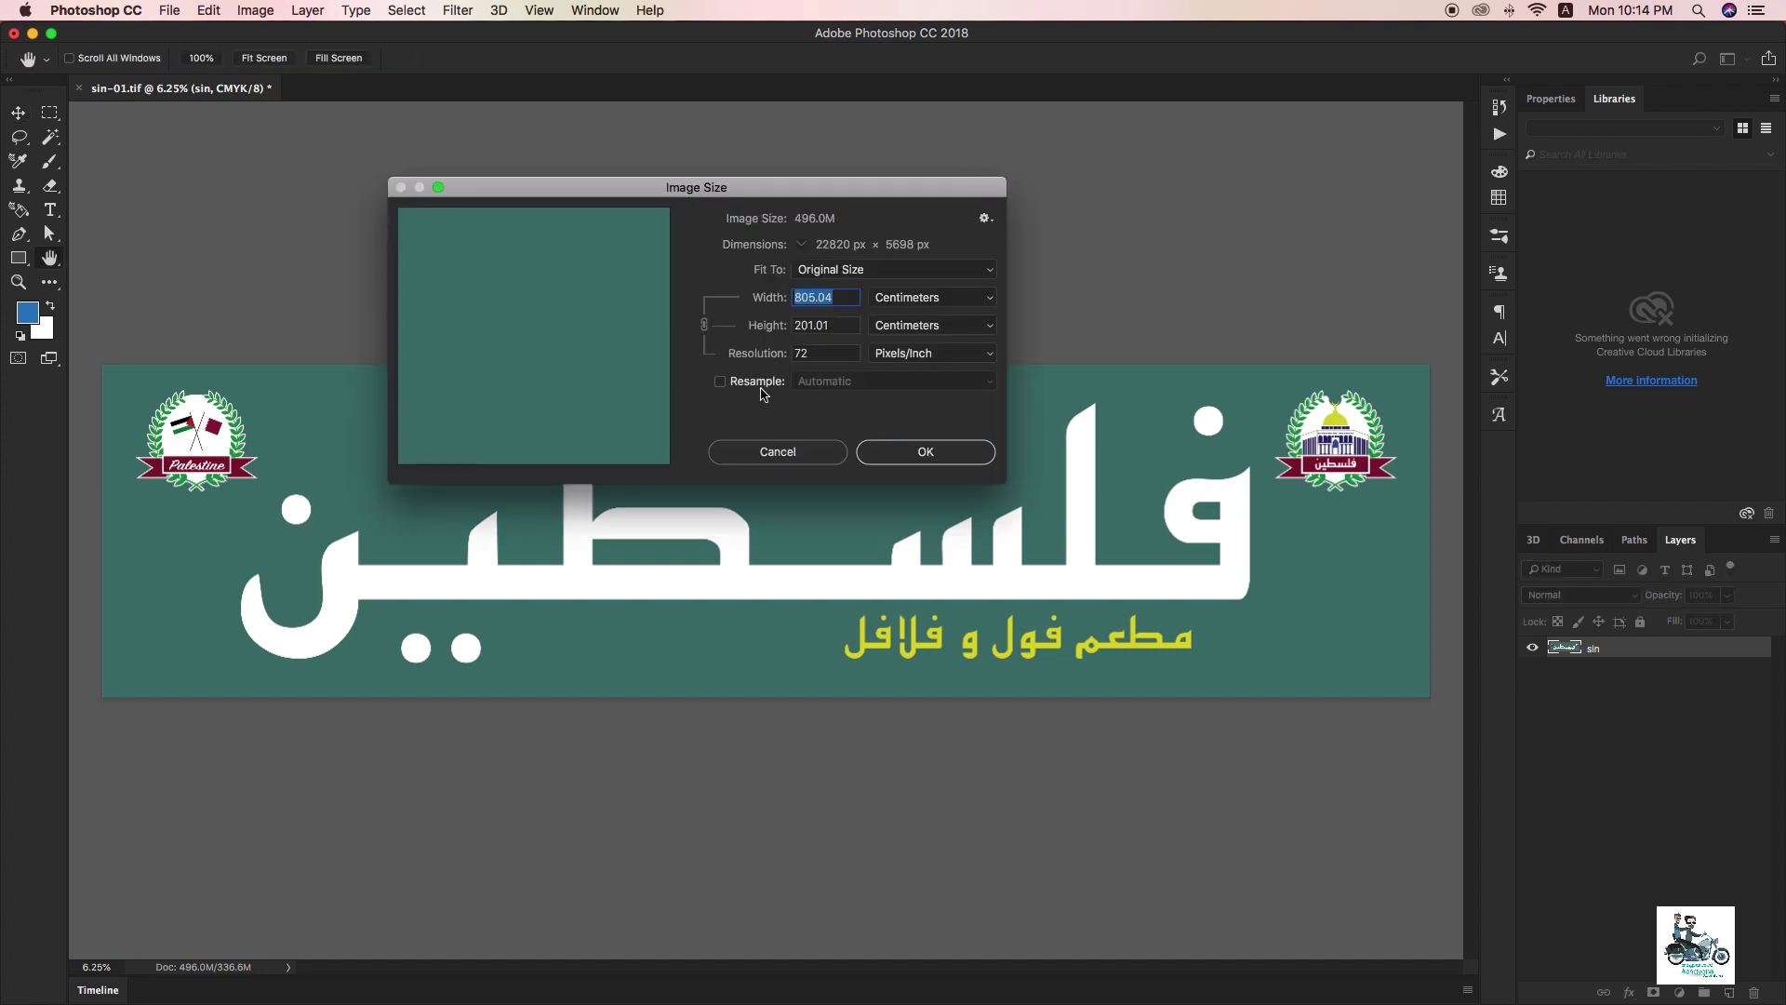